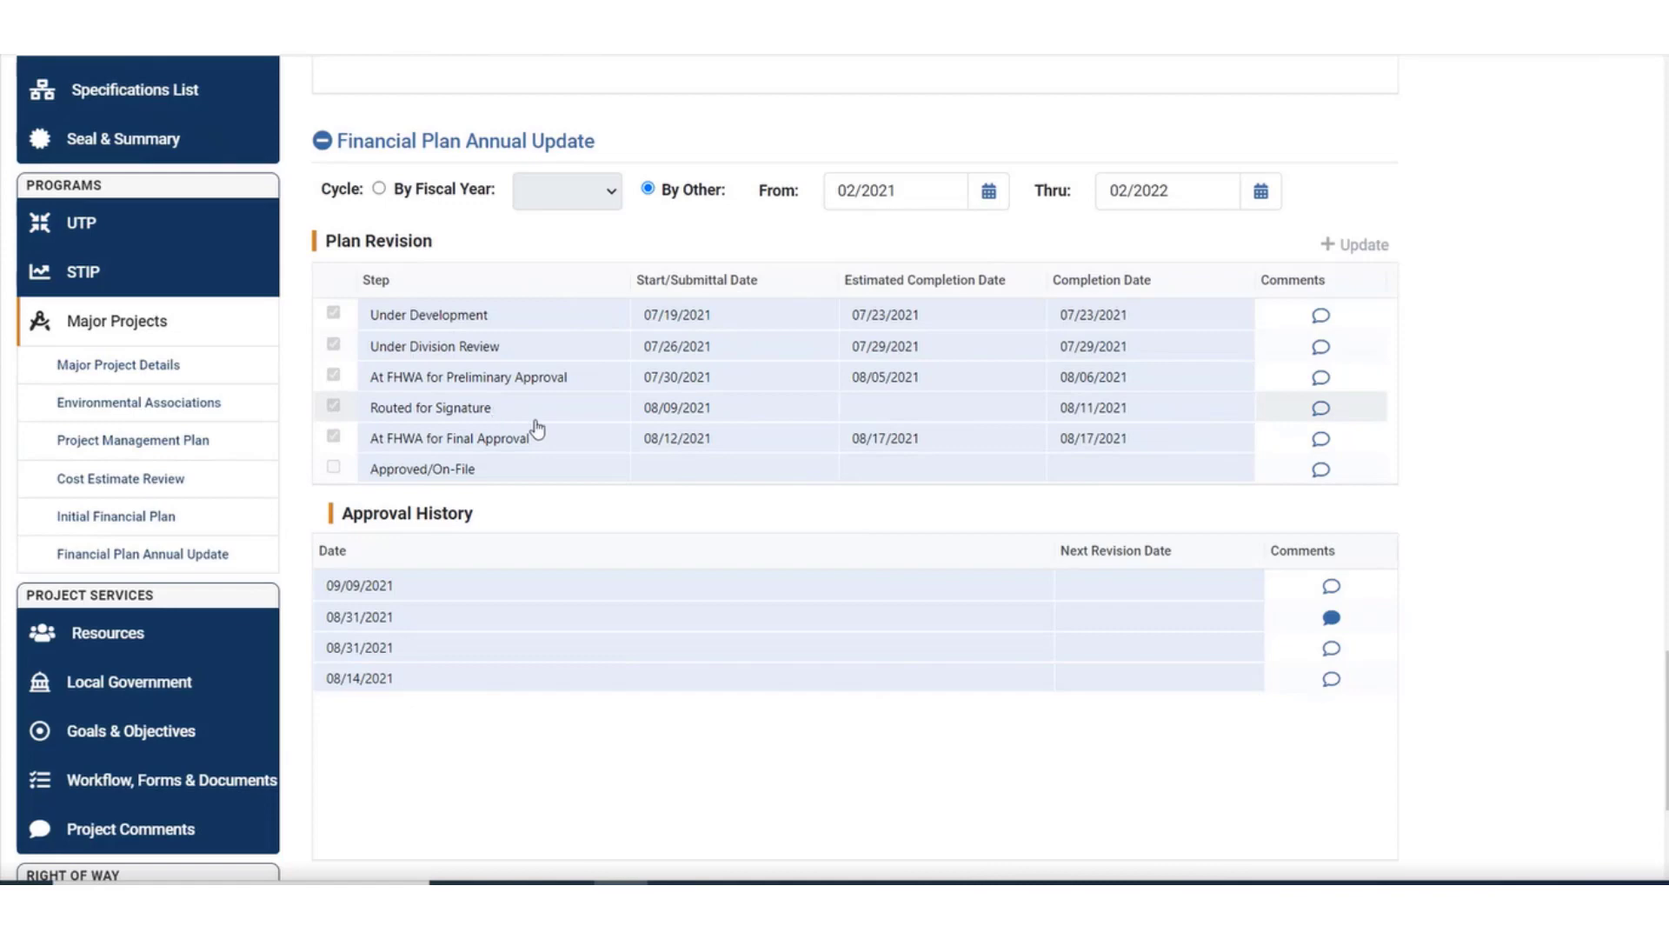
# Go to the Major Project Details section and view the calendar for the Major Project Completion Date, leaving the date blank
pyautogui.scroll(4, 619, 428)
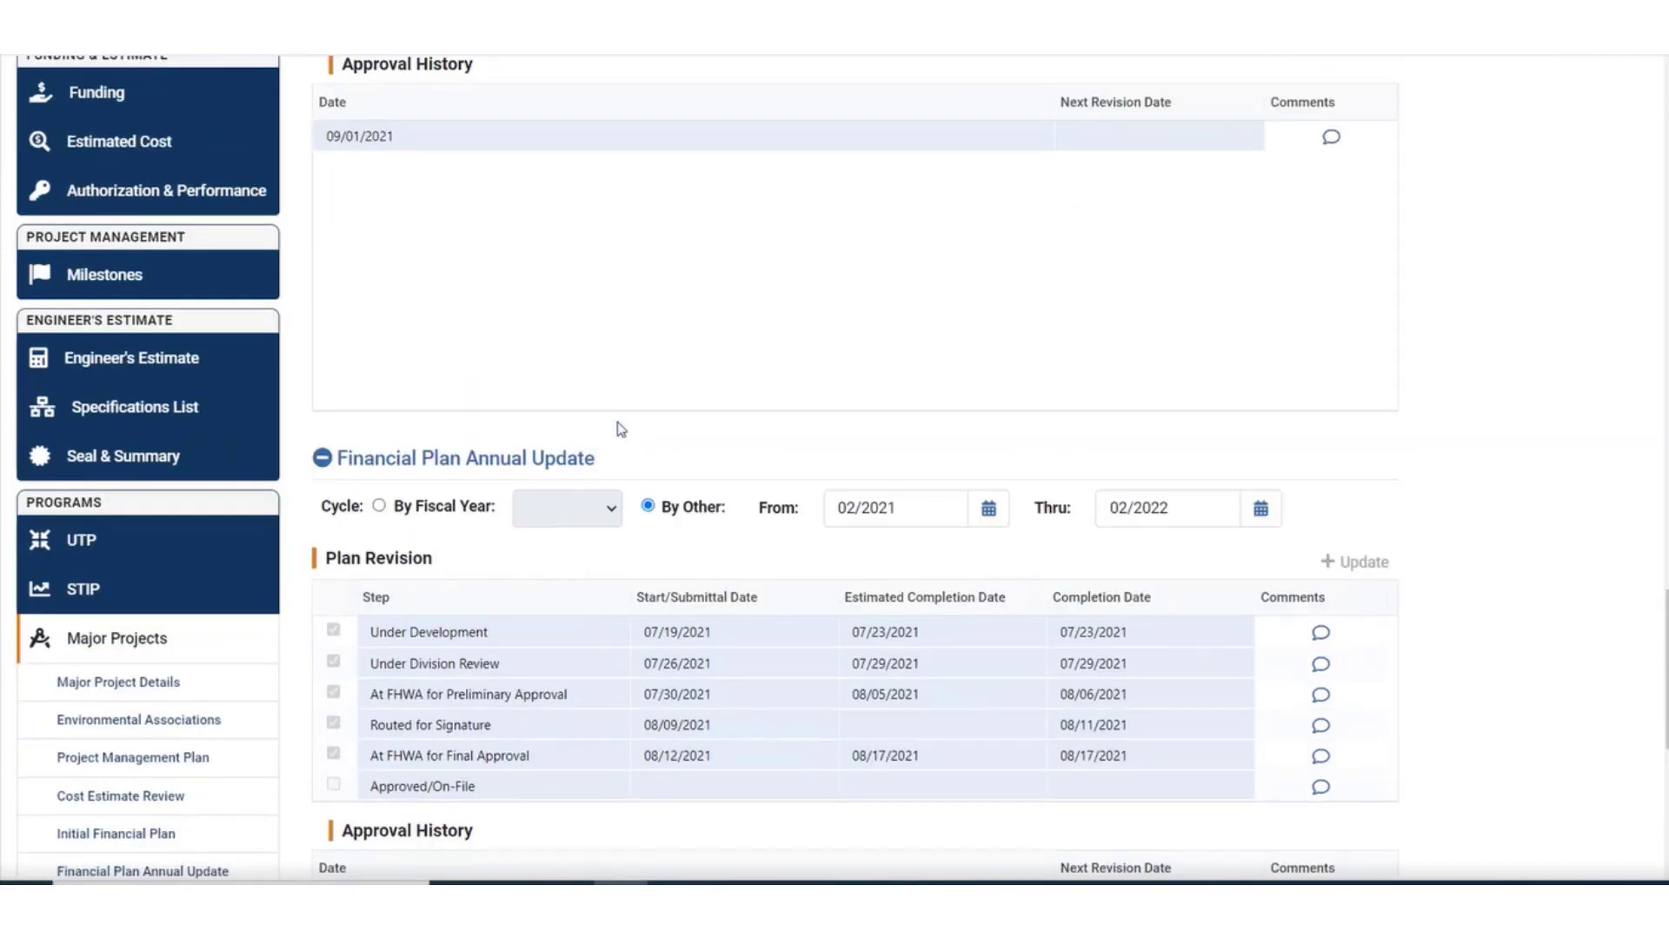
pyautogui.scroll(10, 620, 429)
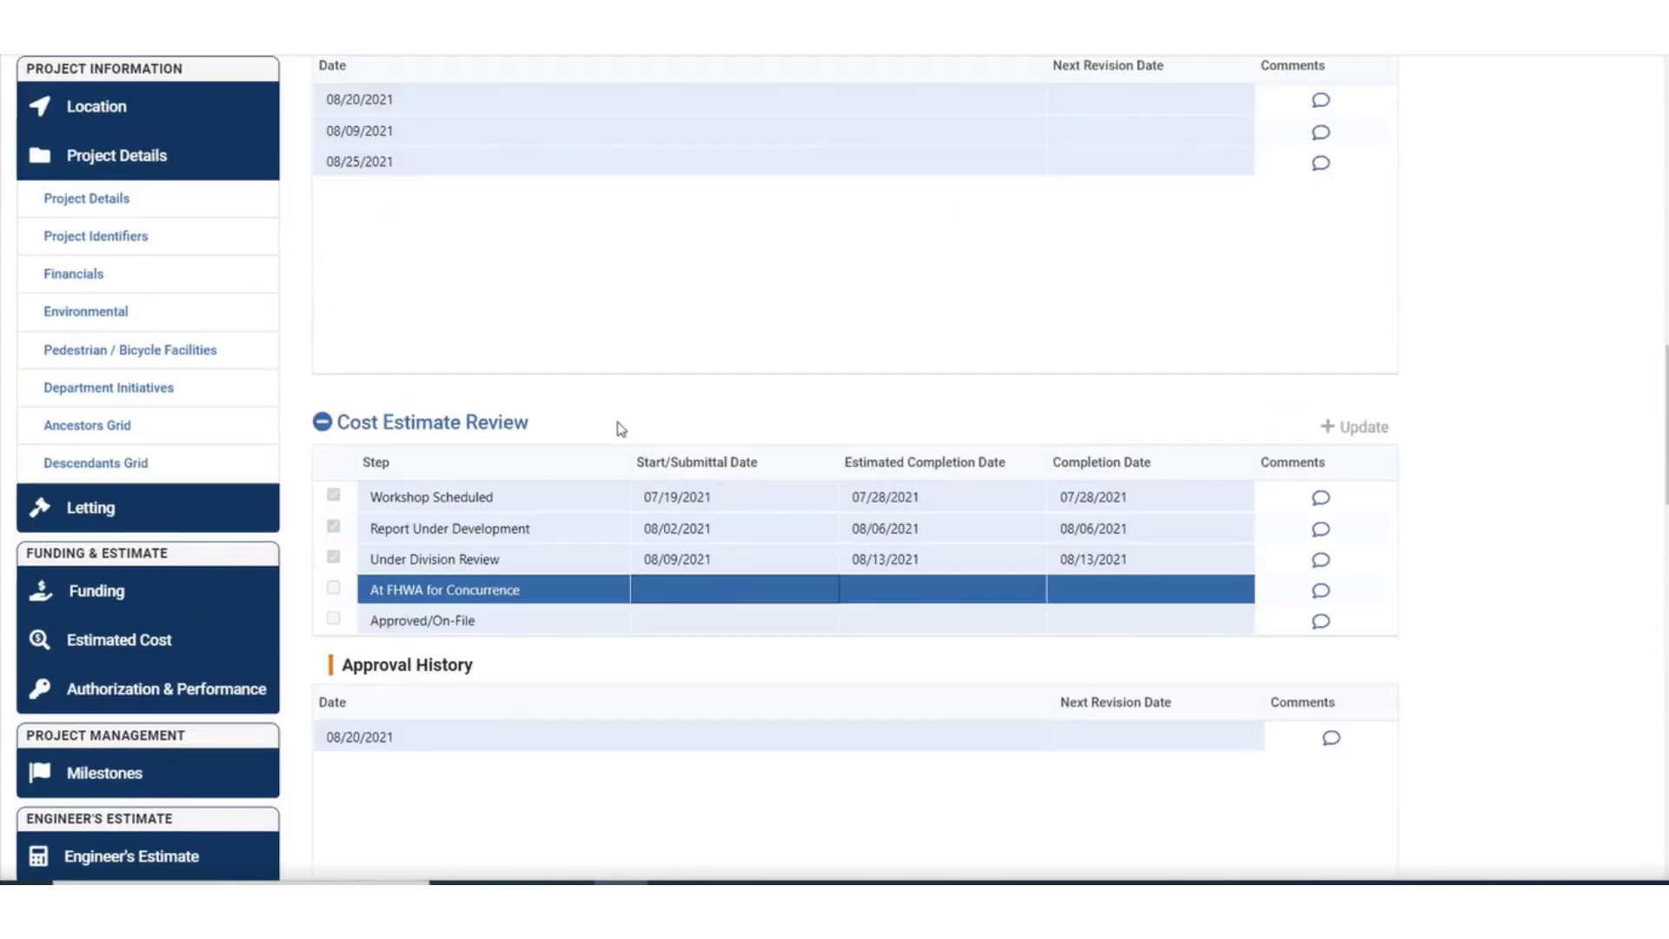
pyautogui.scroll(8, 621, 428)
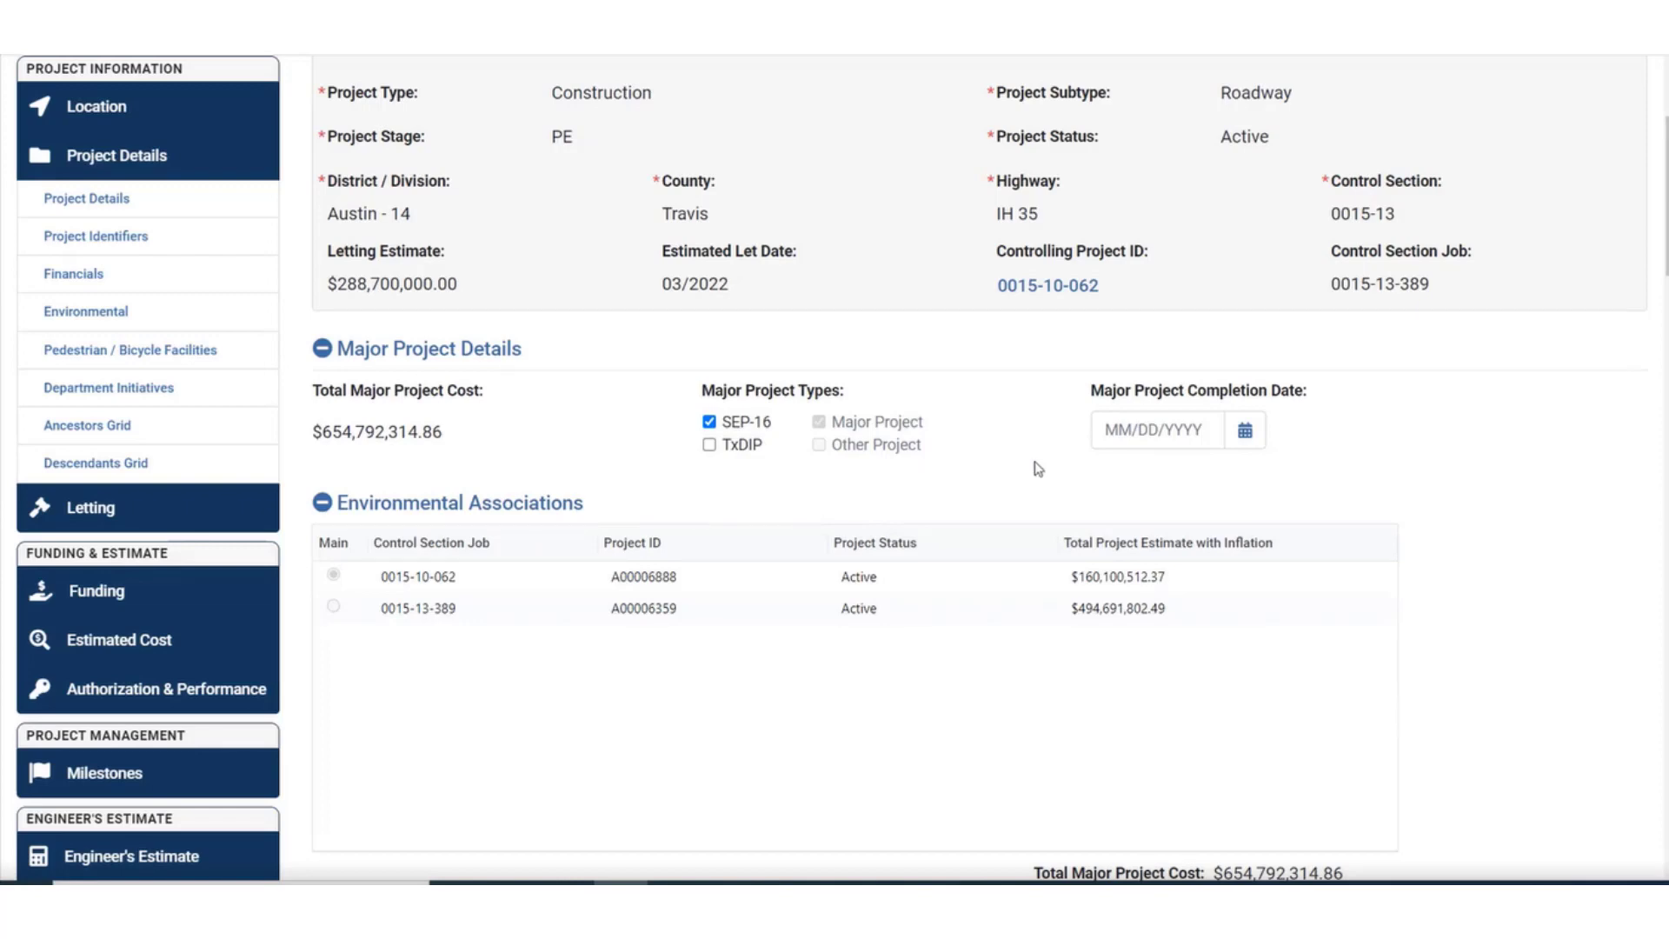
pyautogui.click(1246, 432)
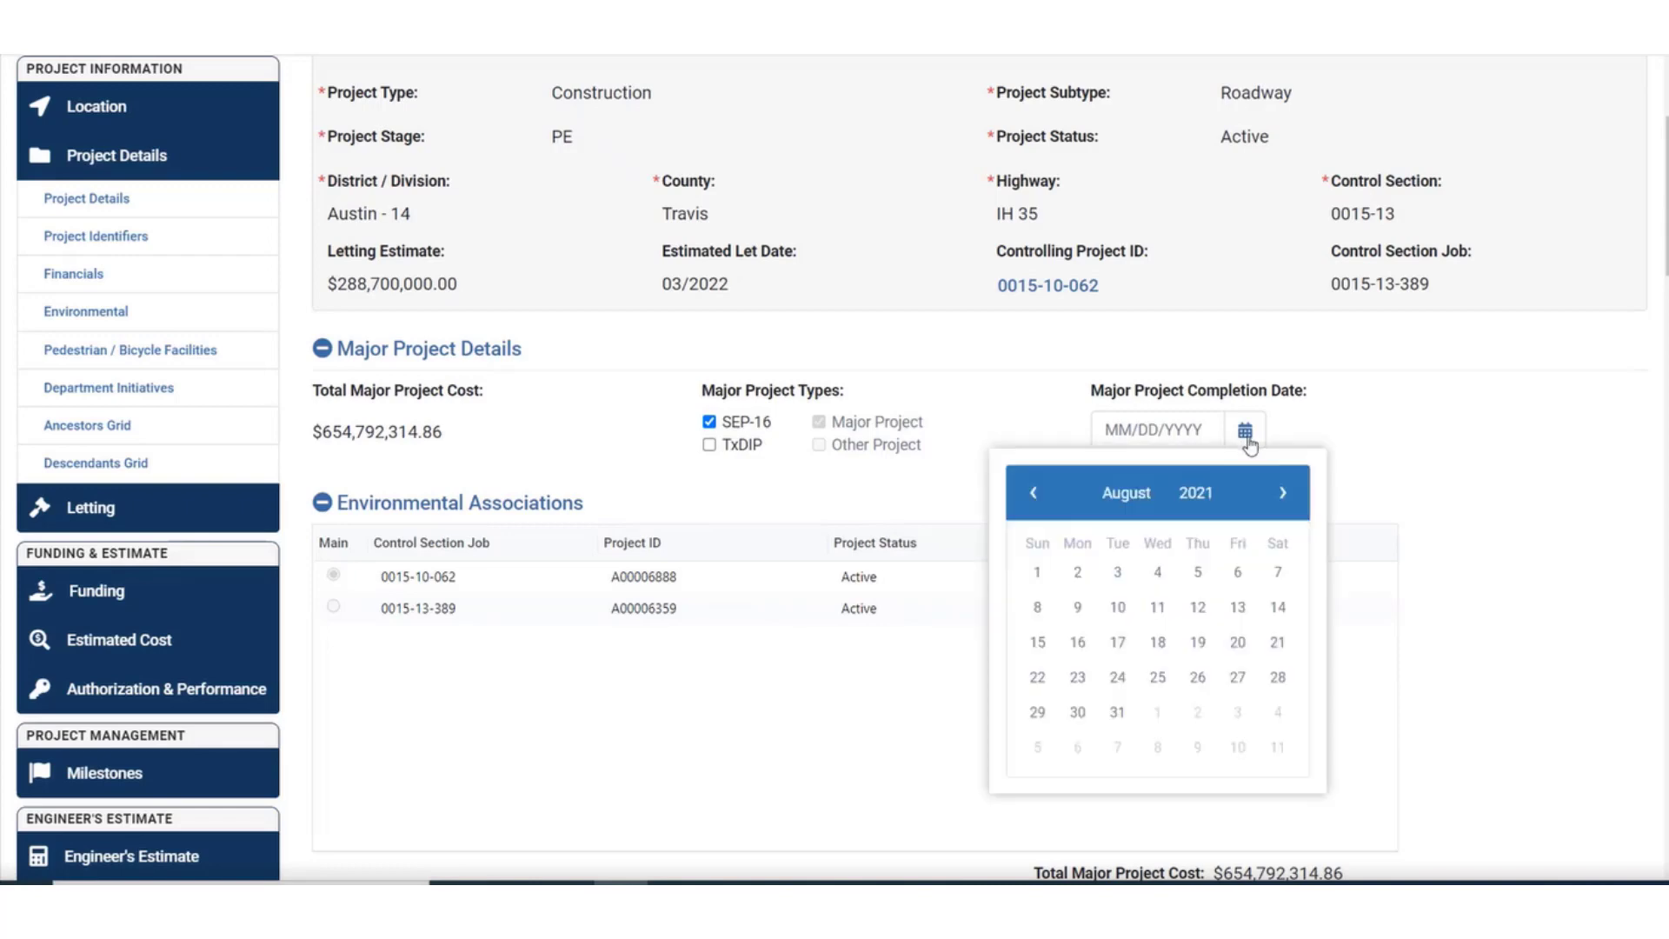
pyautogui.click(1252, 435)
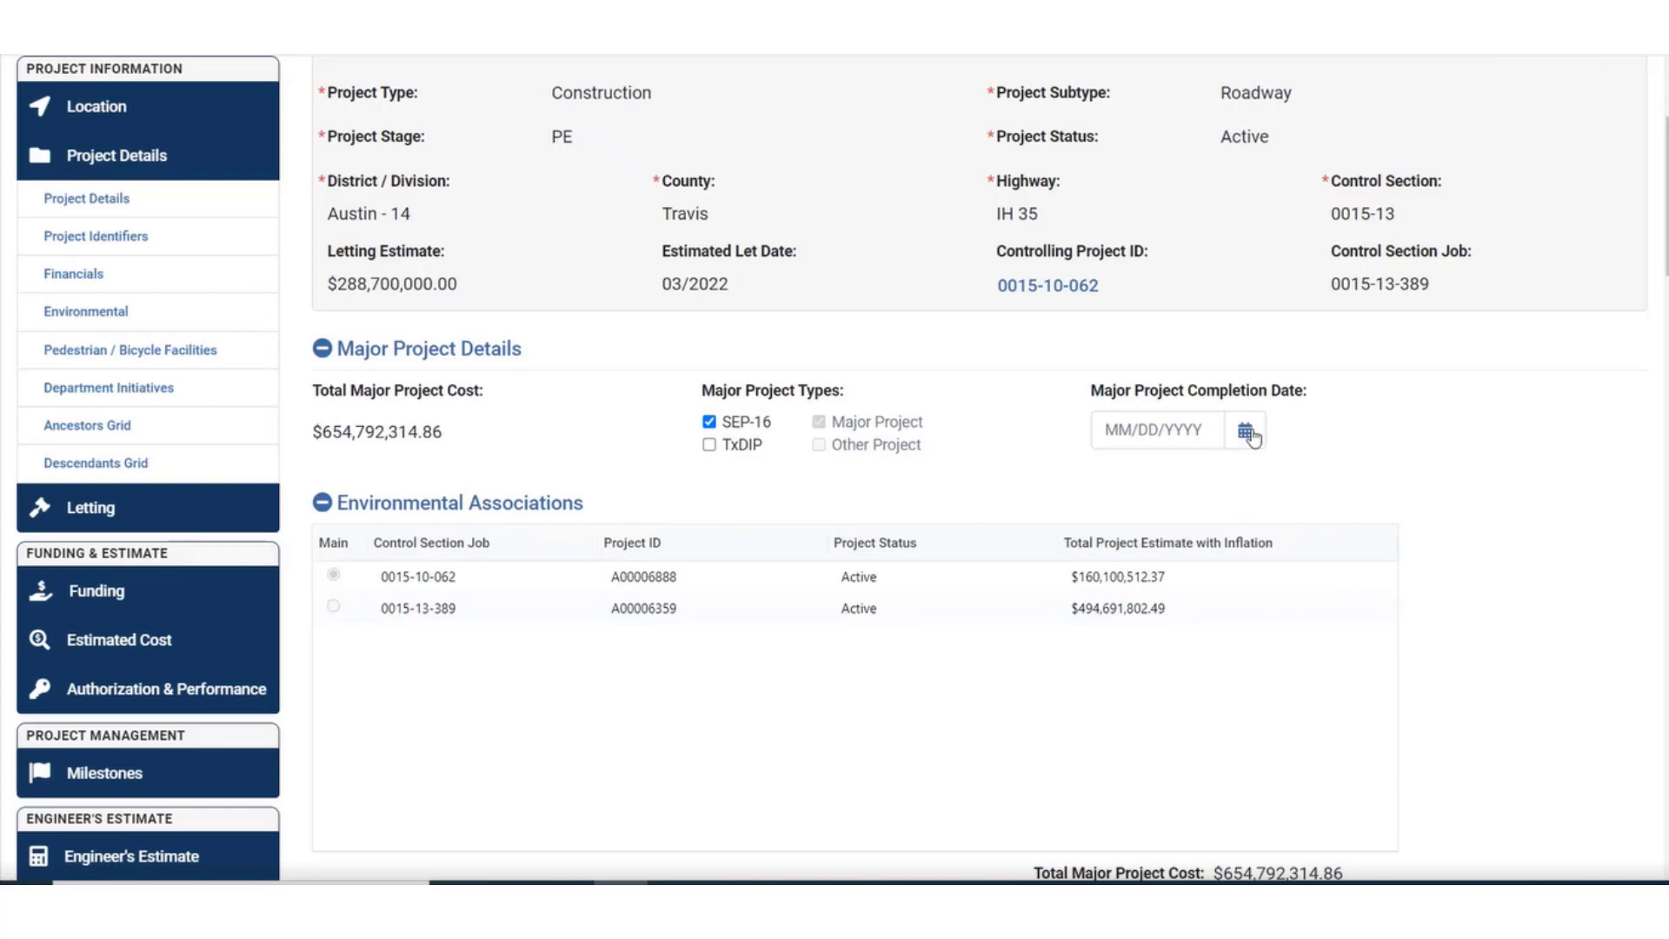
# Set the completion date of the Approved/On-File step in the Project Management Plan to 08/20/2021
pyautogui.scroll(-1, 1507, 535)
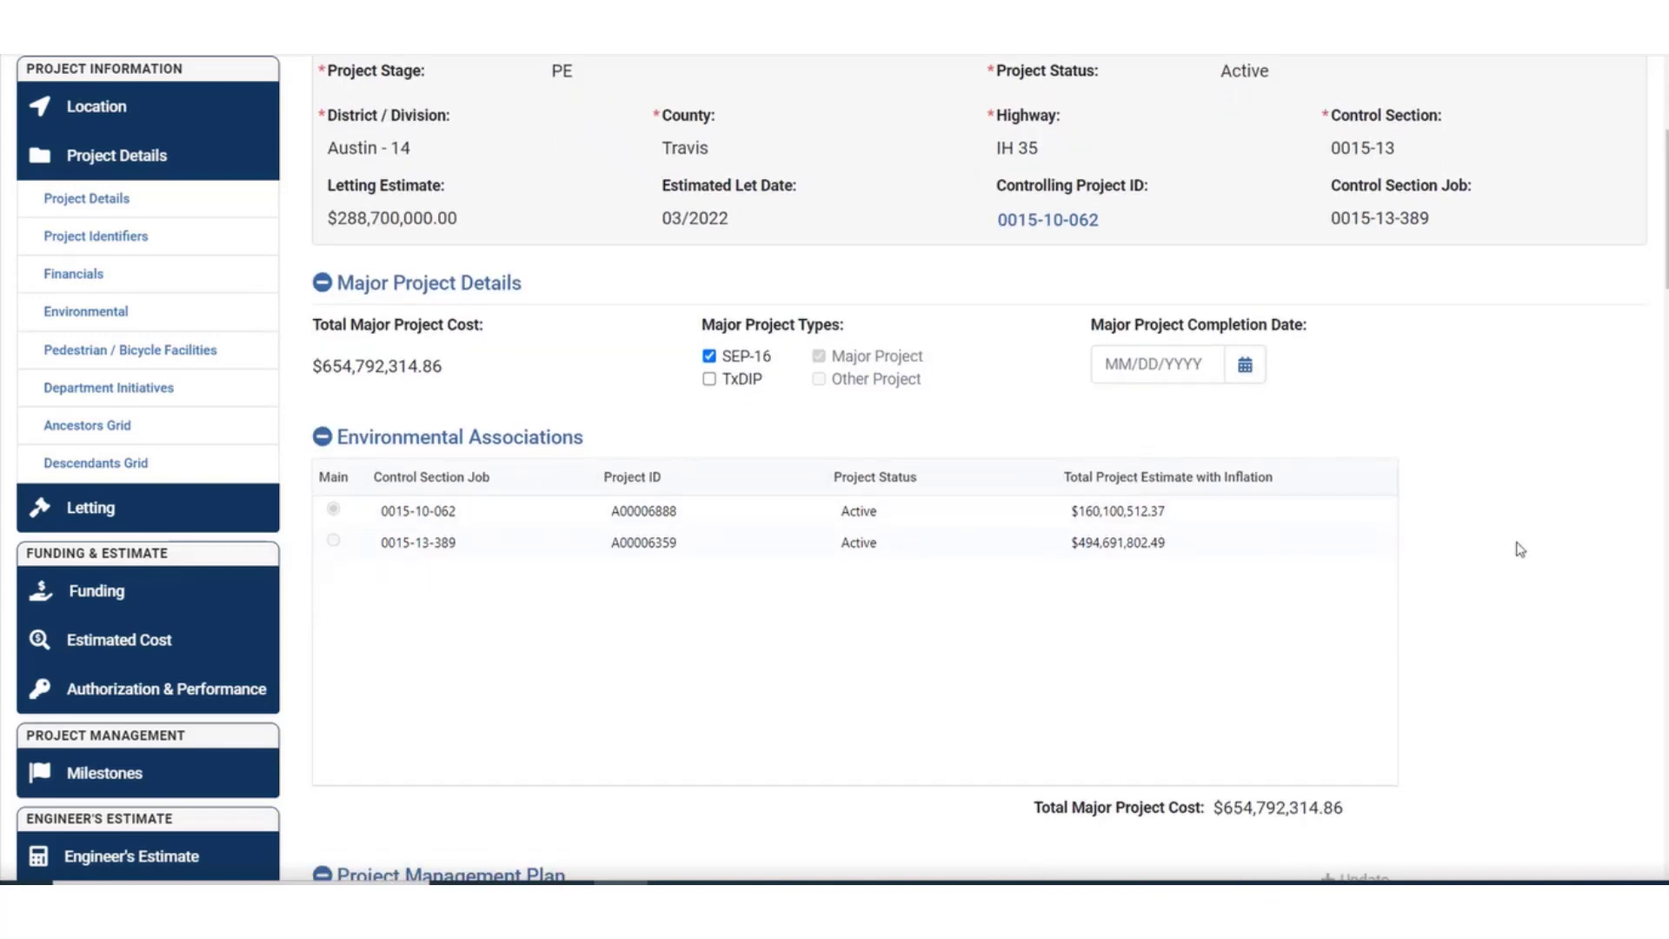
pyautogui.scroll(-1, 1518, 578)
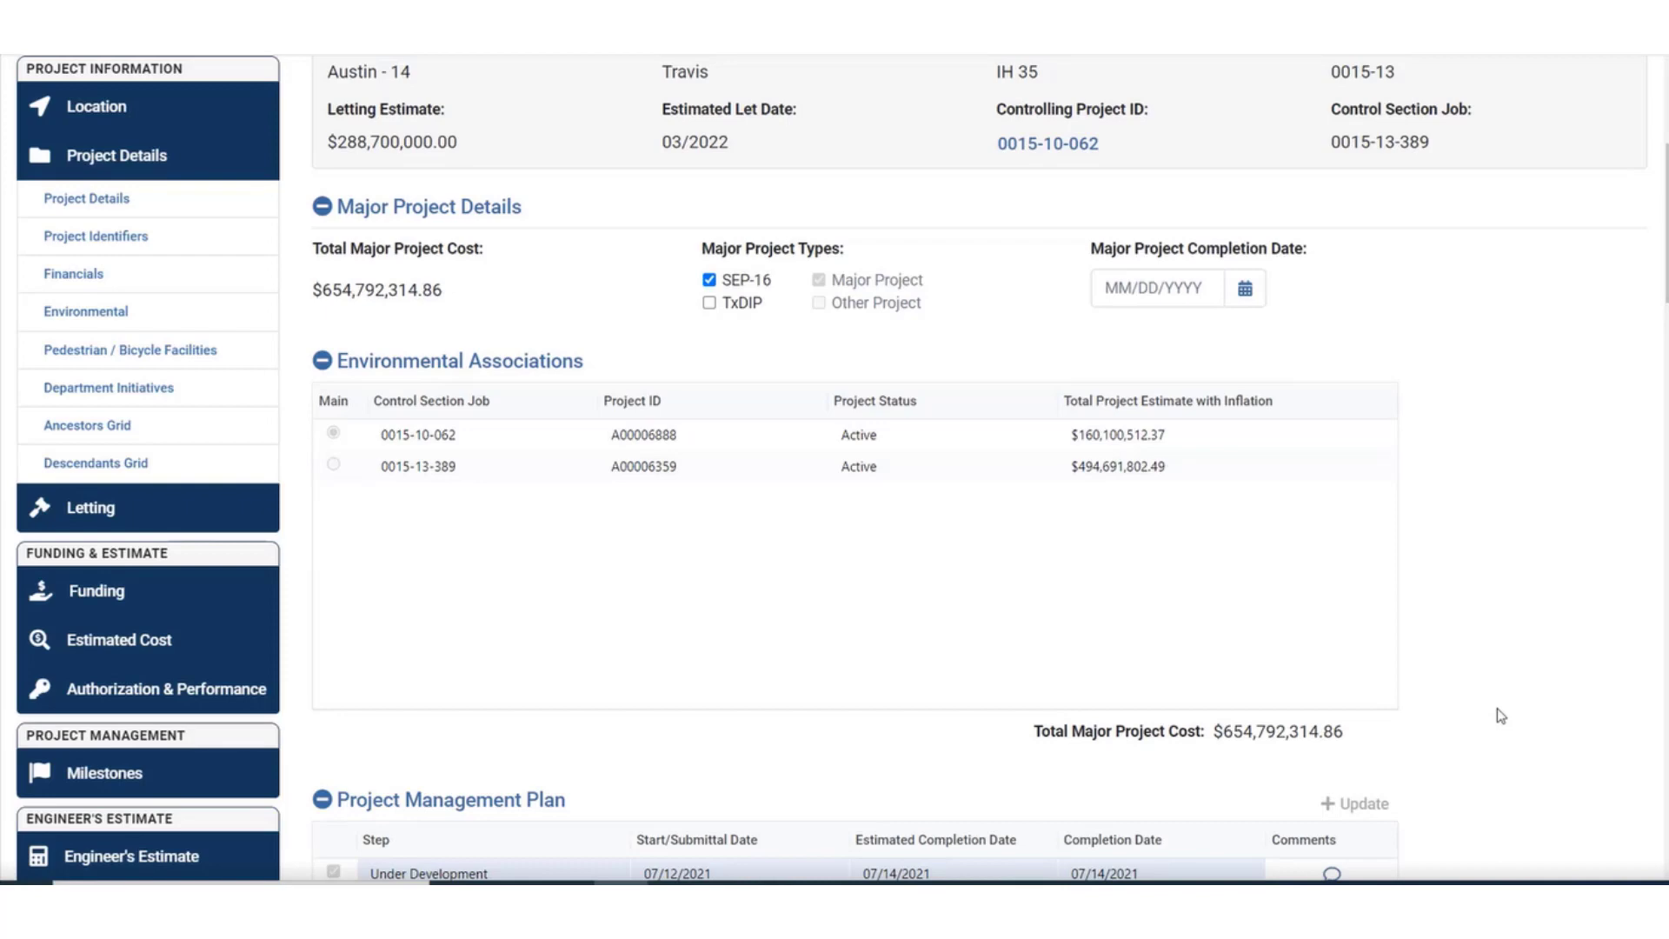
pyautogui.scroll(-4, 1501, 715)
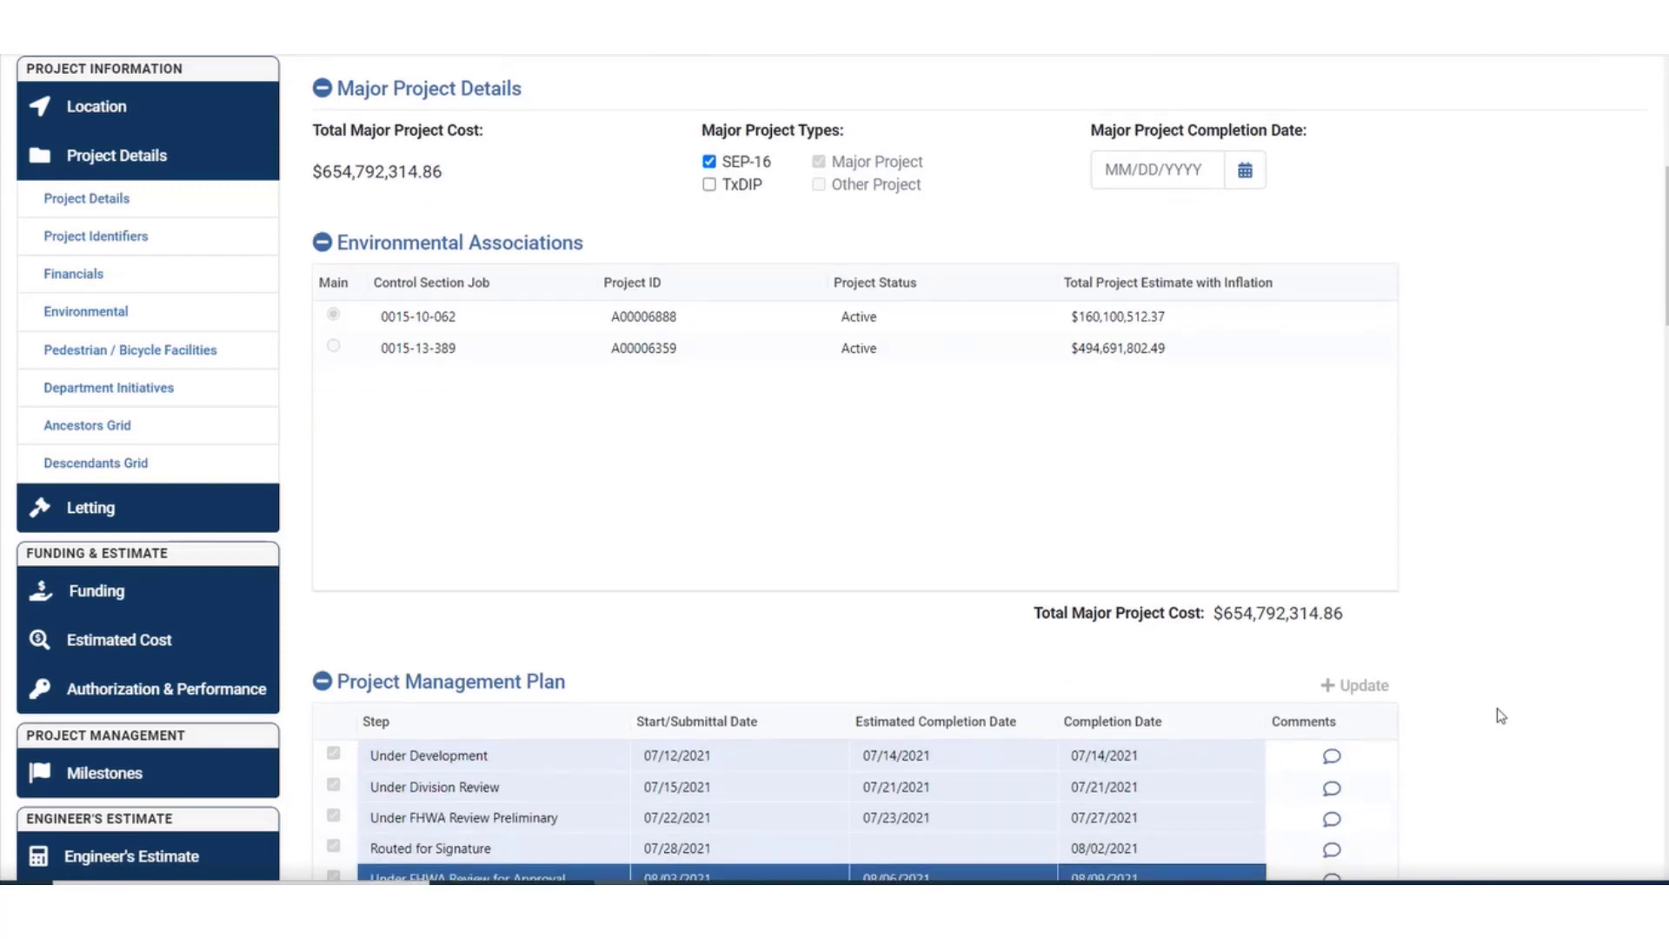
pyautogui.scroll(-2, 1502, 716)
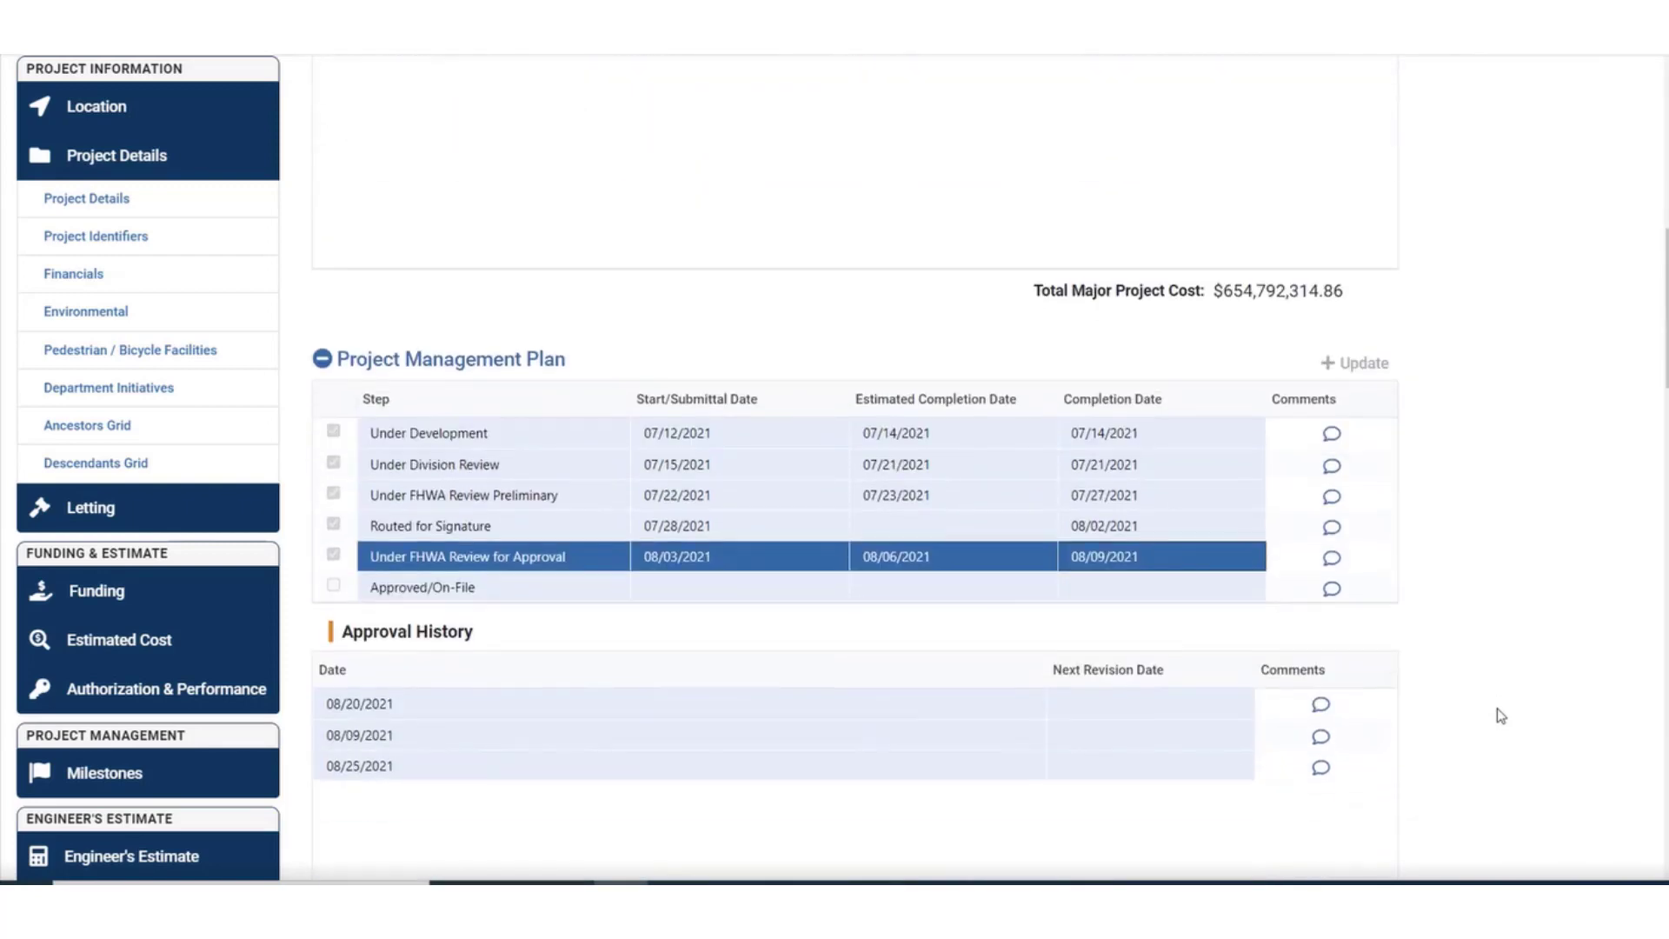
pyautogui.scroll(-1, 1502, 716)
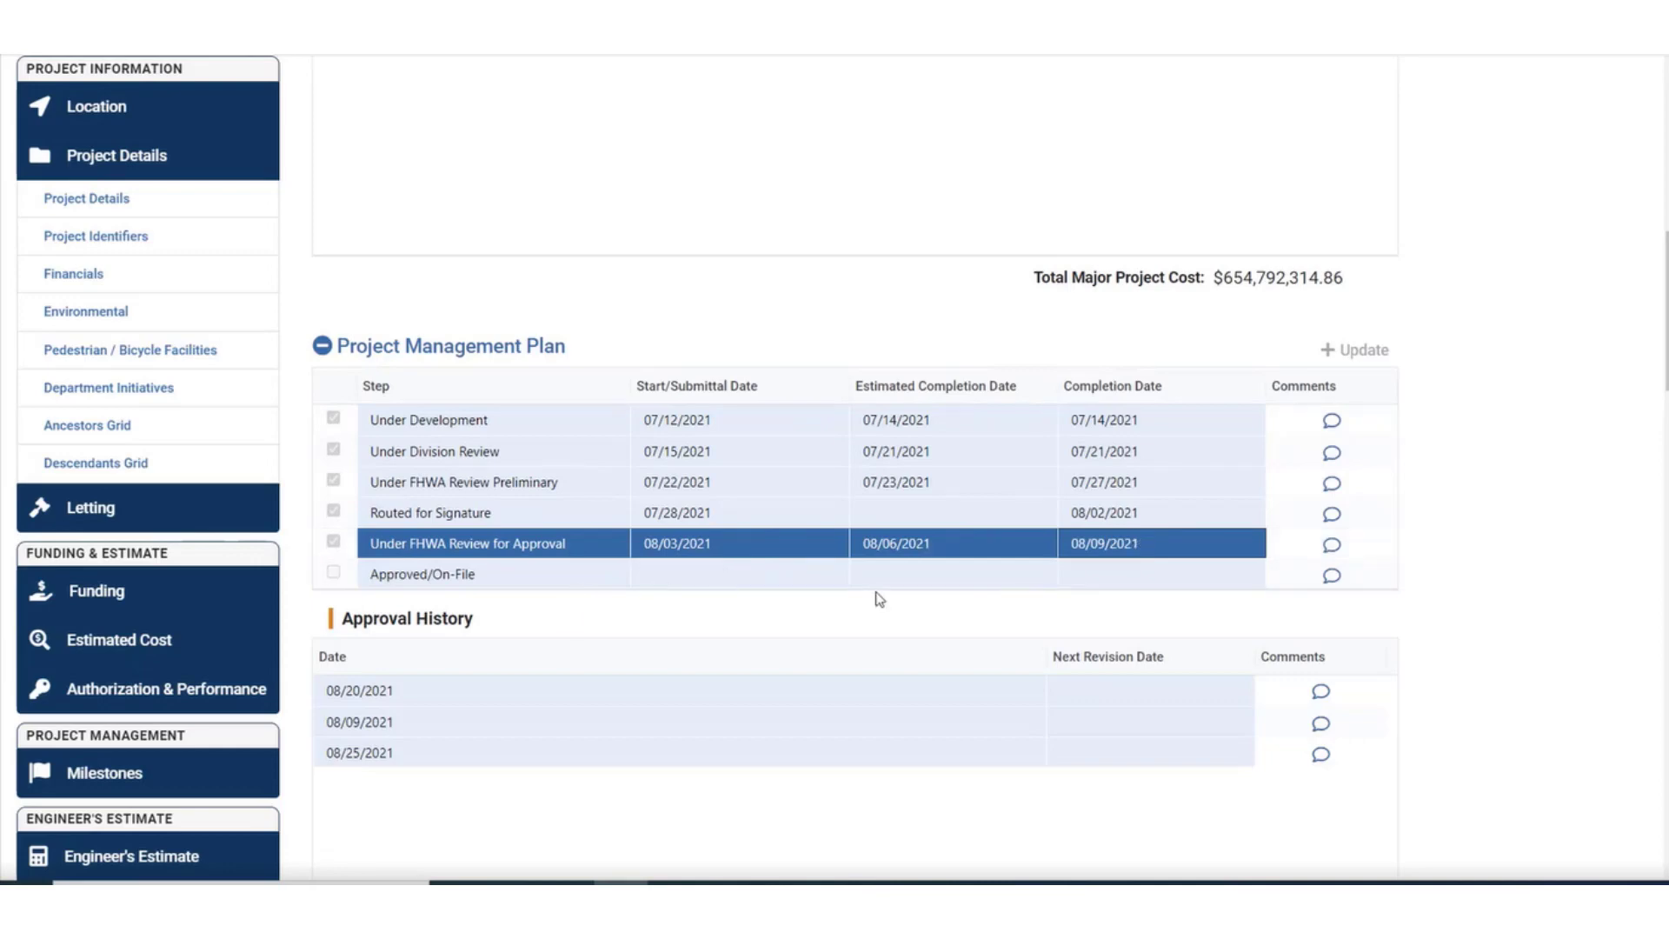
pyautogui.click(1256, 575)
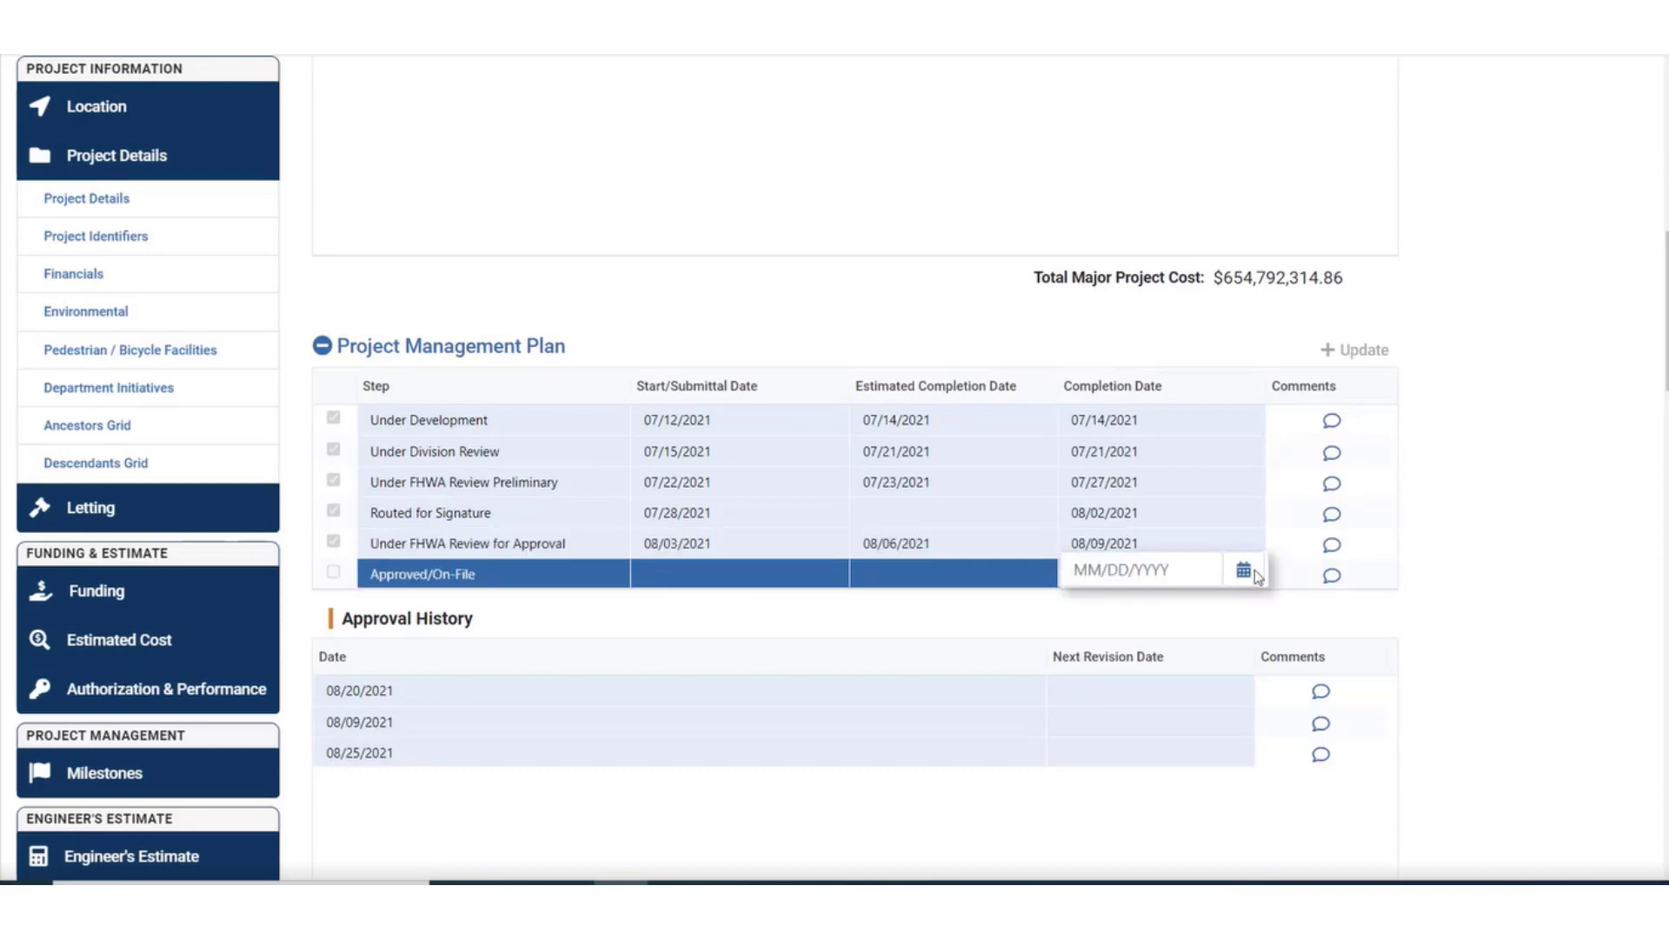
pyautogui.click(1255, 573)
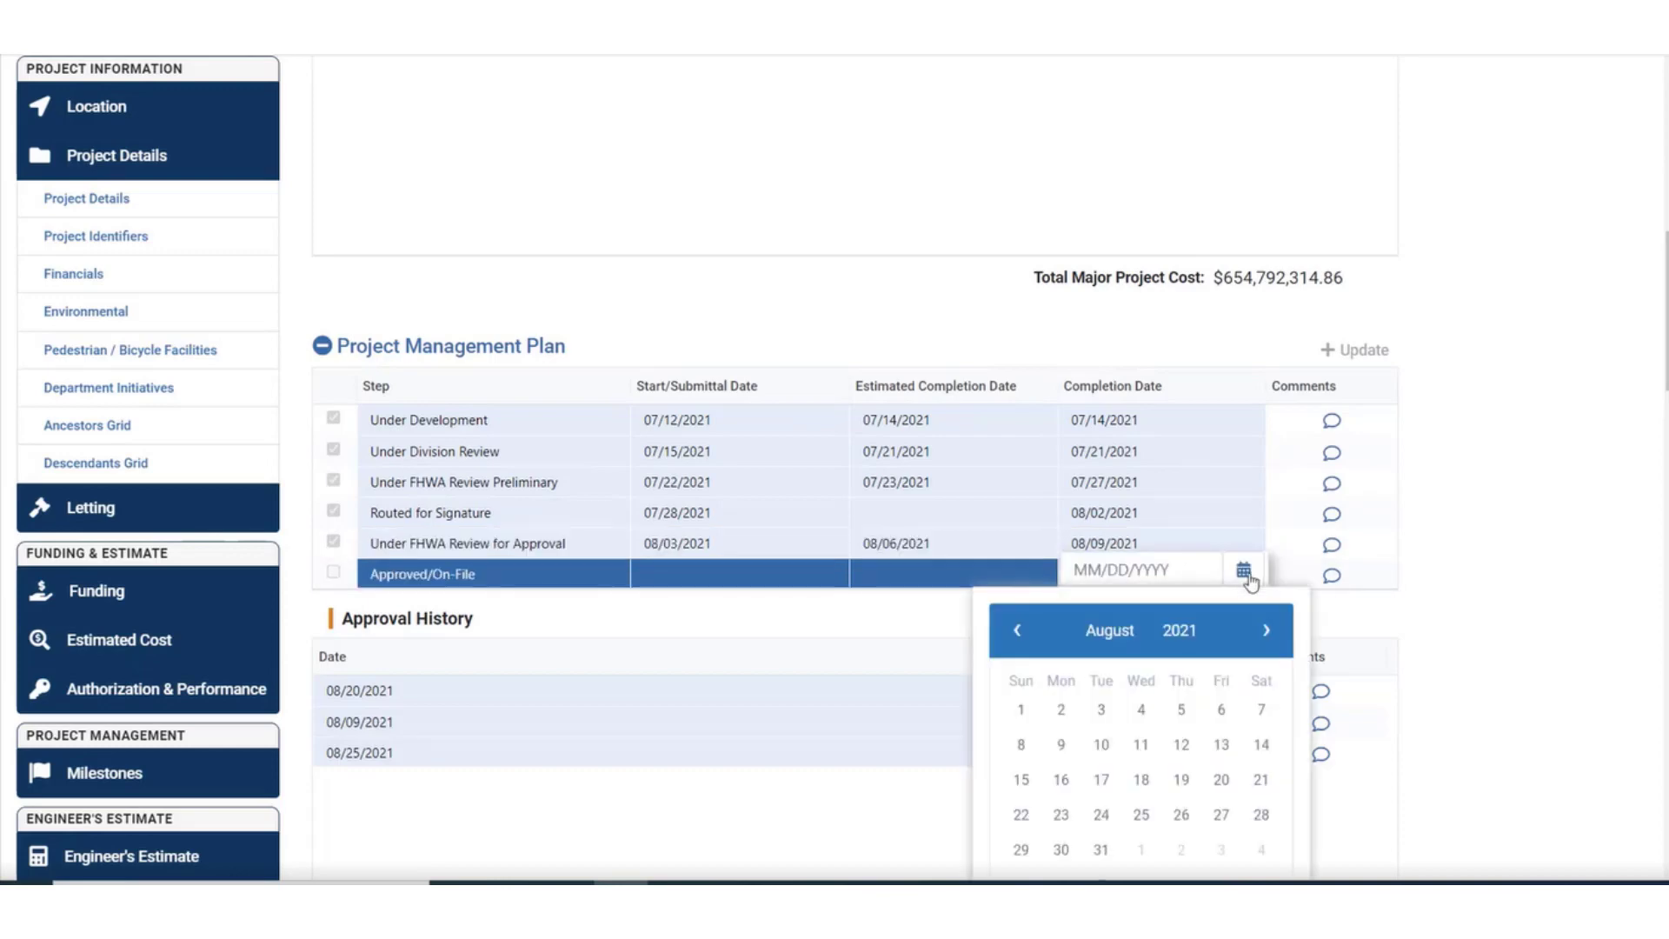
pyautogui.click(1221, 778)
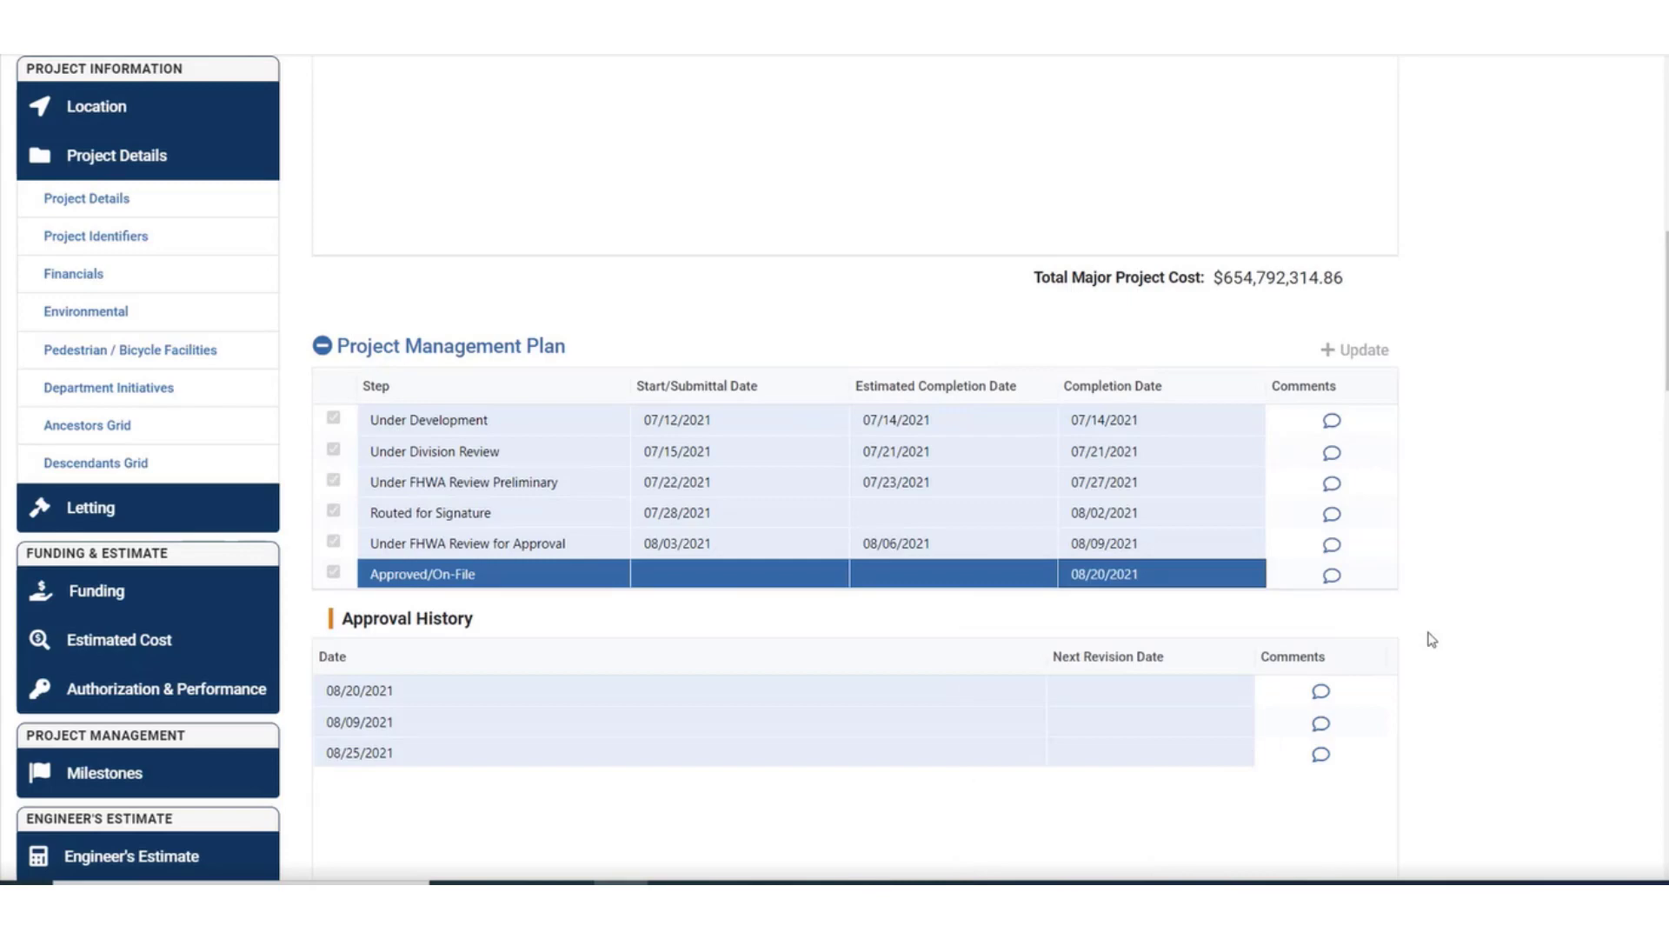
# Save the project and dismiss the confirmation message
pyautogui.scroll(10, 1432, 640)
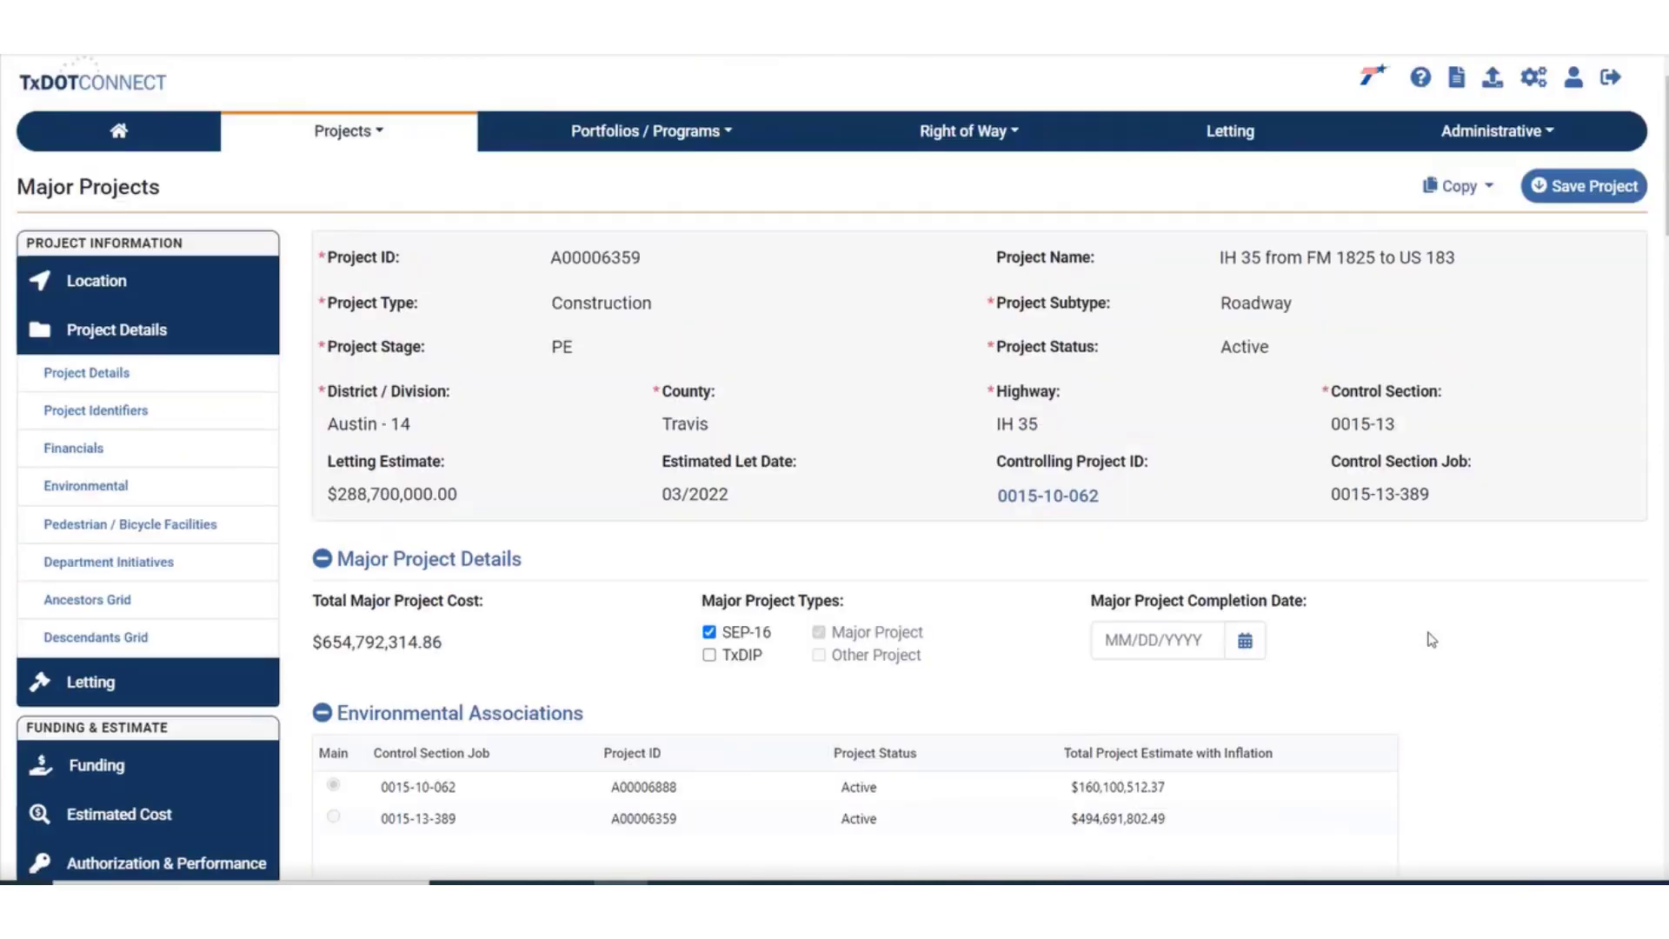
pyautogui.click(1584, 194)
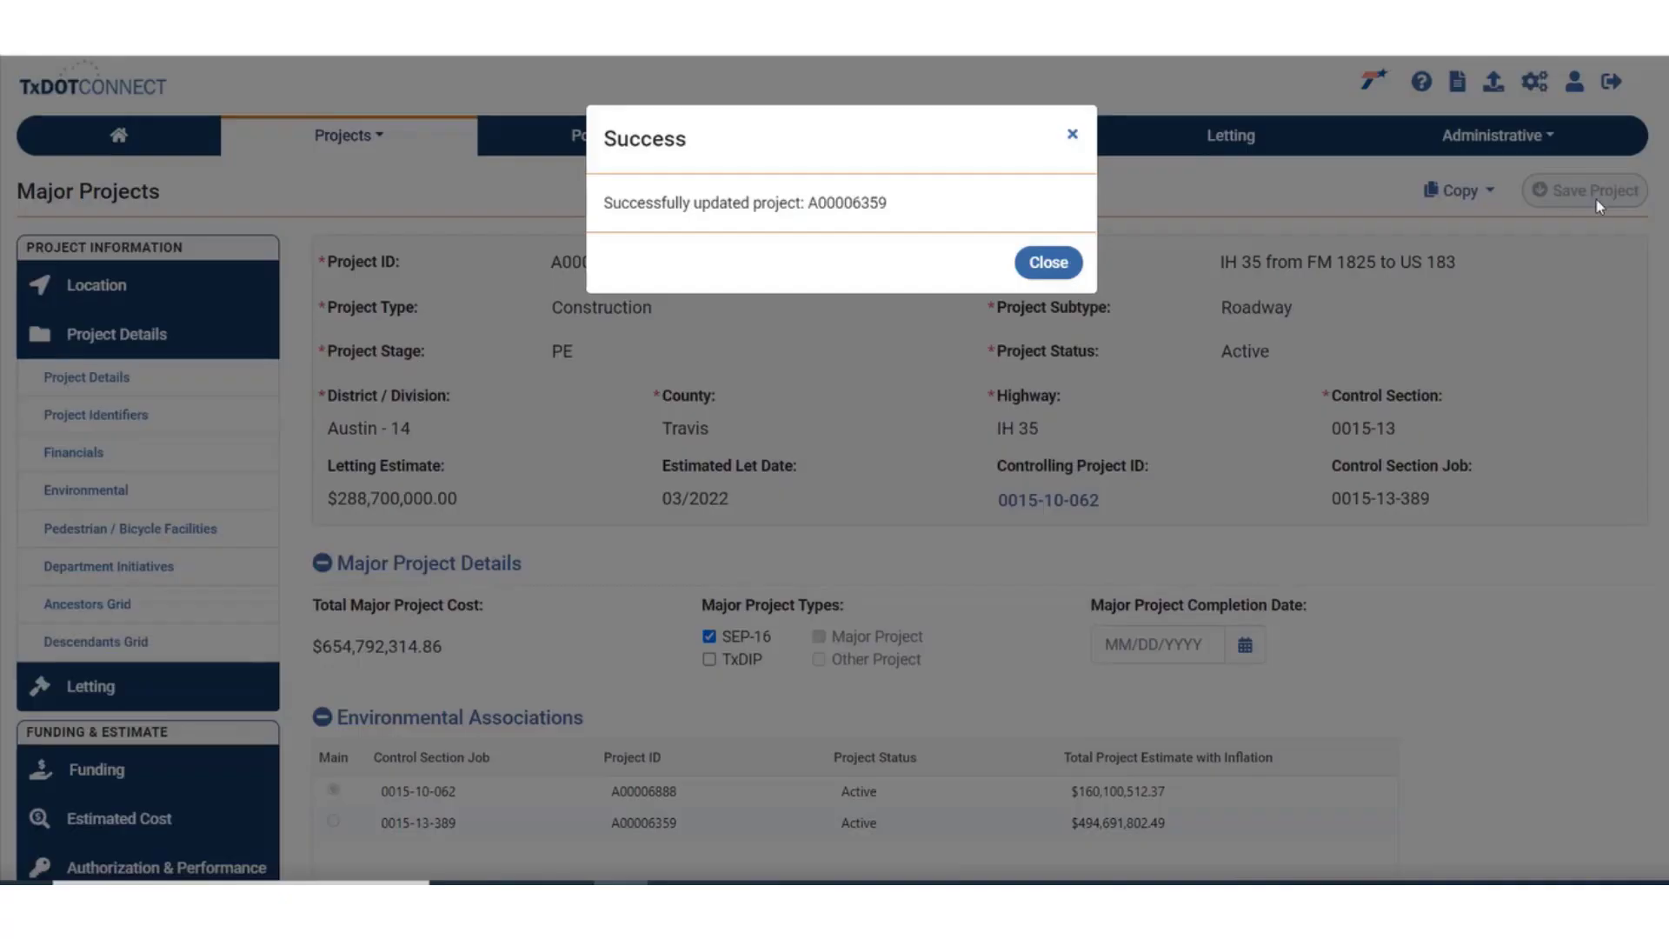
pyautogui.click(1043, 261)
# Start a new update cycle for the Project Management Plan, archiving its approved entry in the Approval History
pyautogui.scroll(-10, 1374, 640)
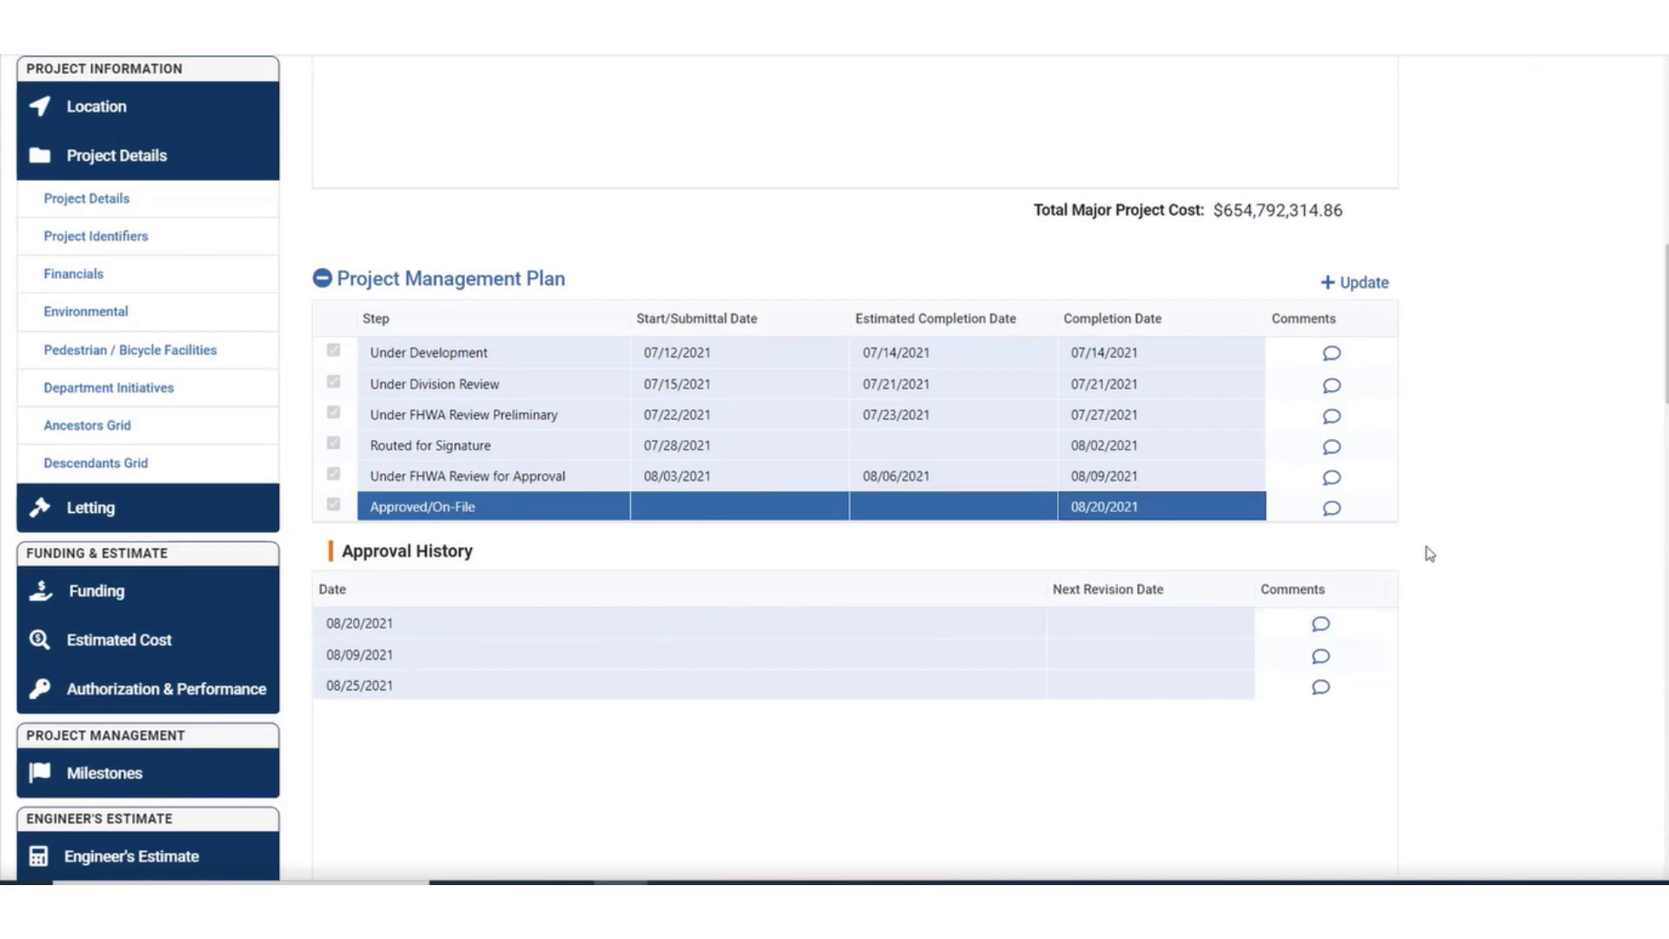
pyautogui.scroll(-1, 1439, 555)
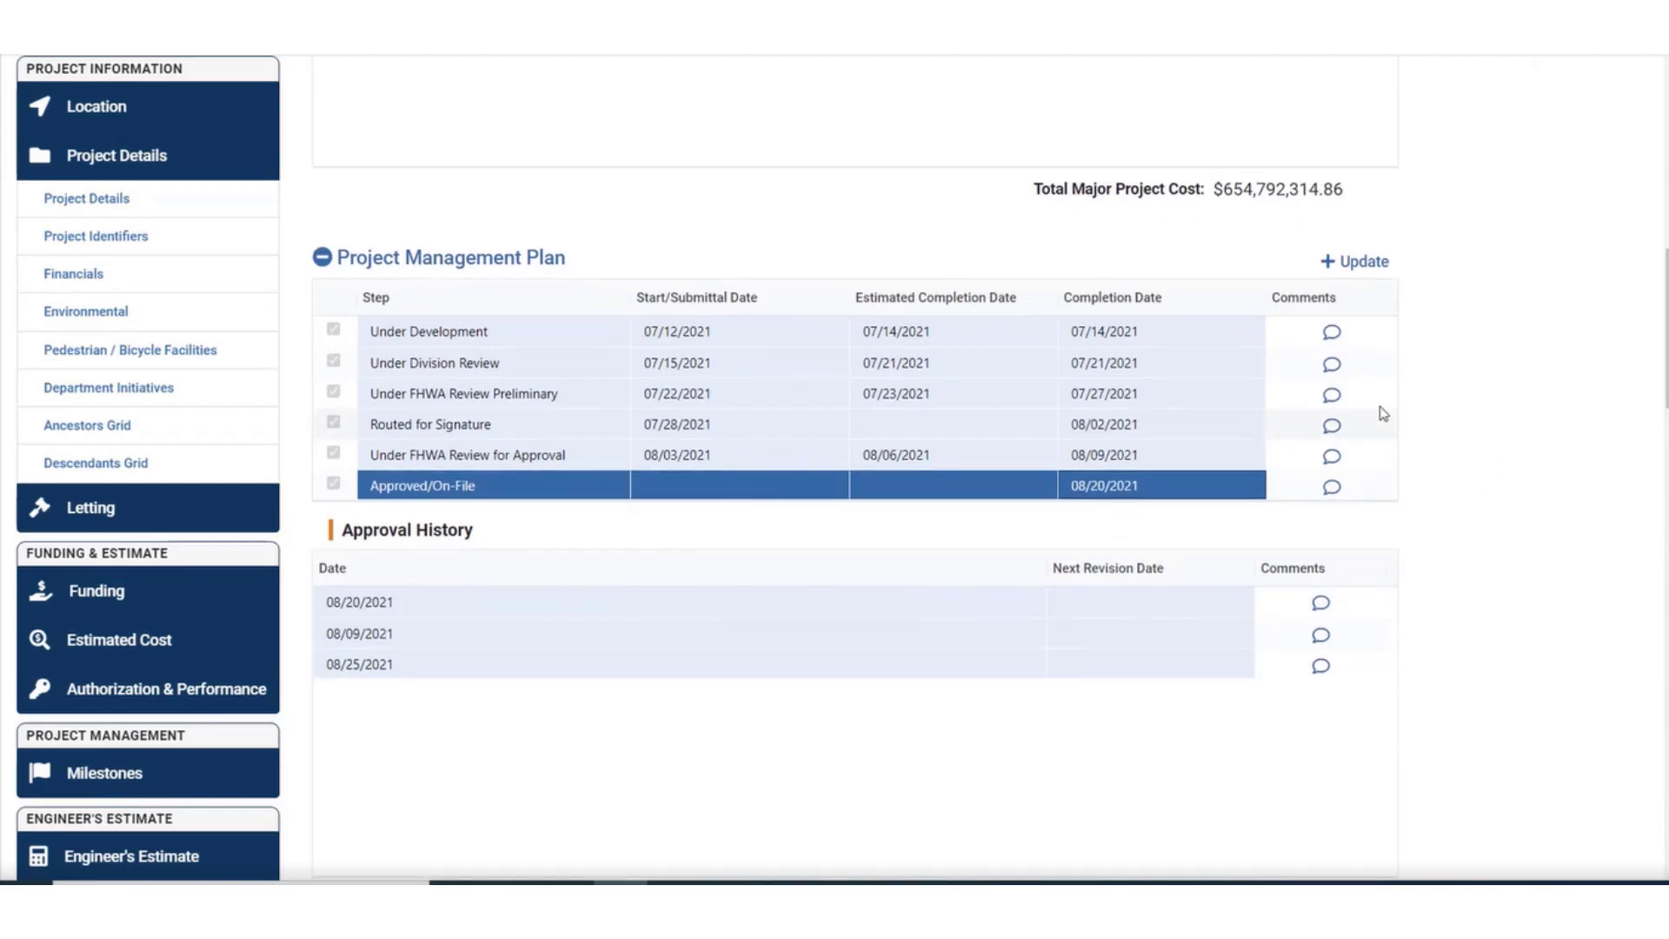
pyautogui.click(1363, 263)
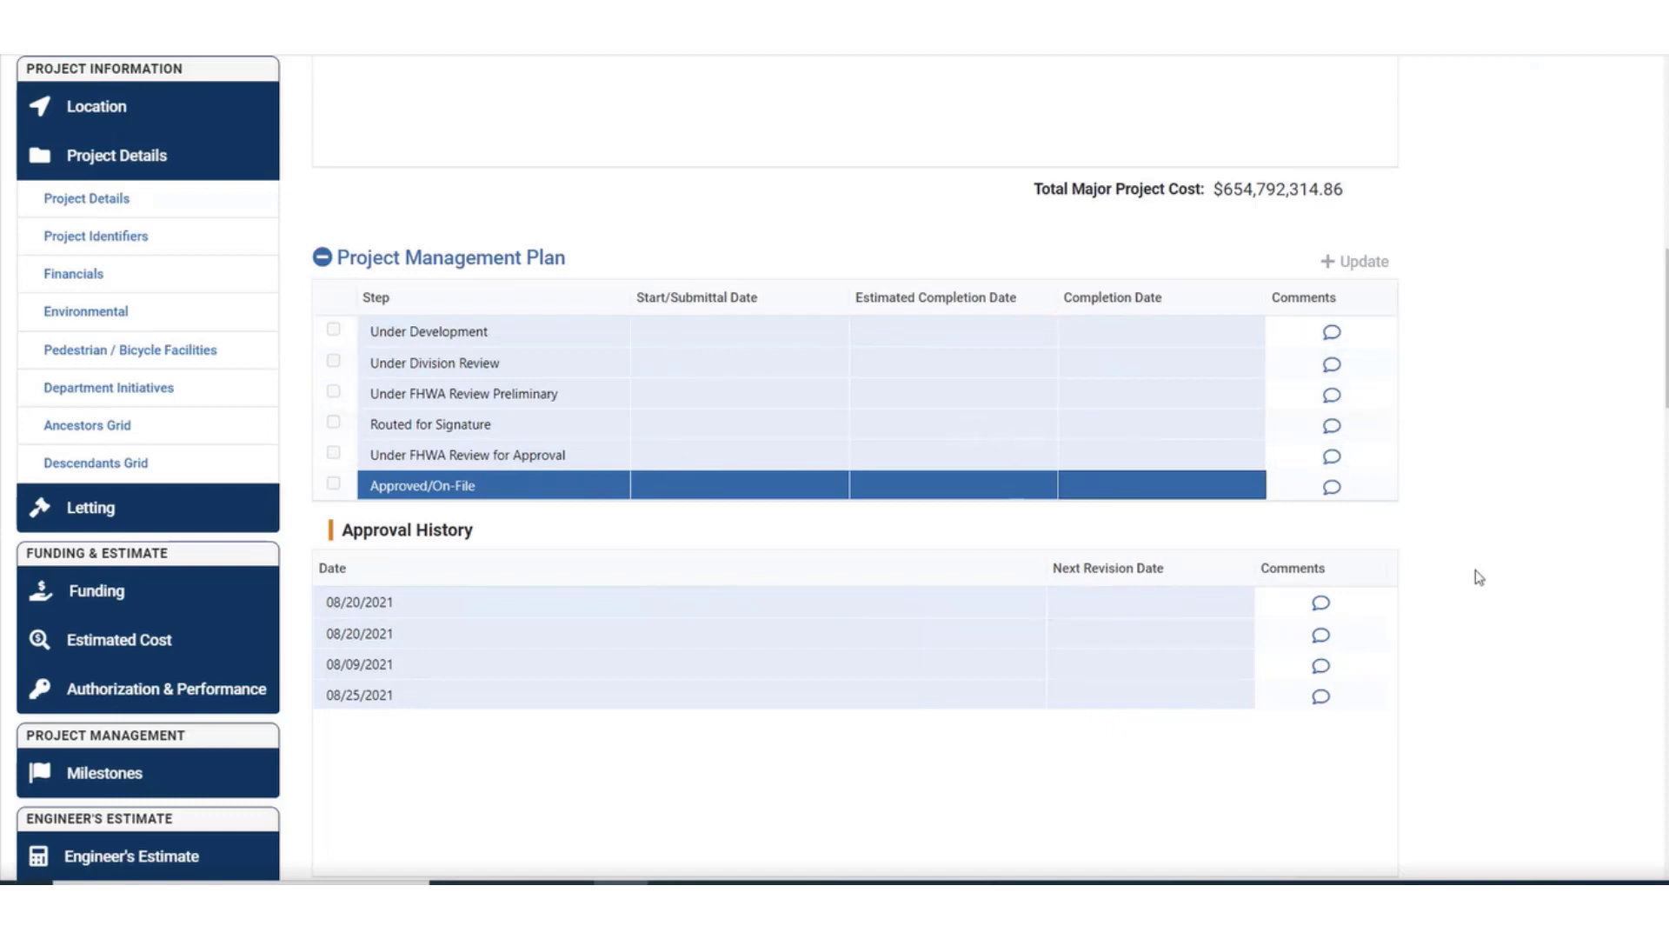
# Add the comment "Comment" to the first 08/20/2021 entry in the Project Management Plan's Approval History
pyautogui.scroll(-1, 1478, 577)
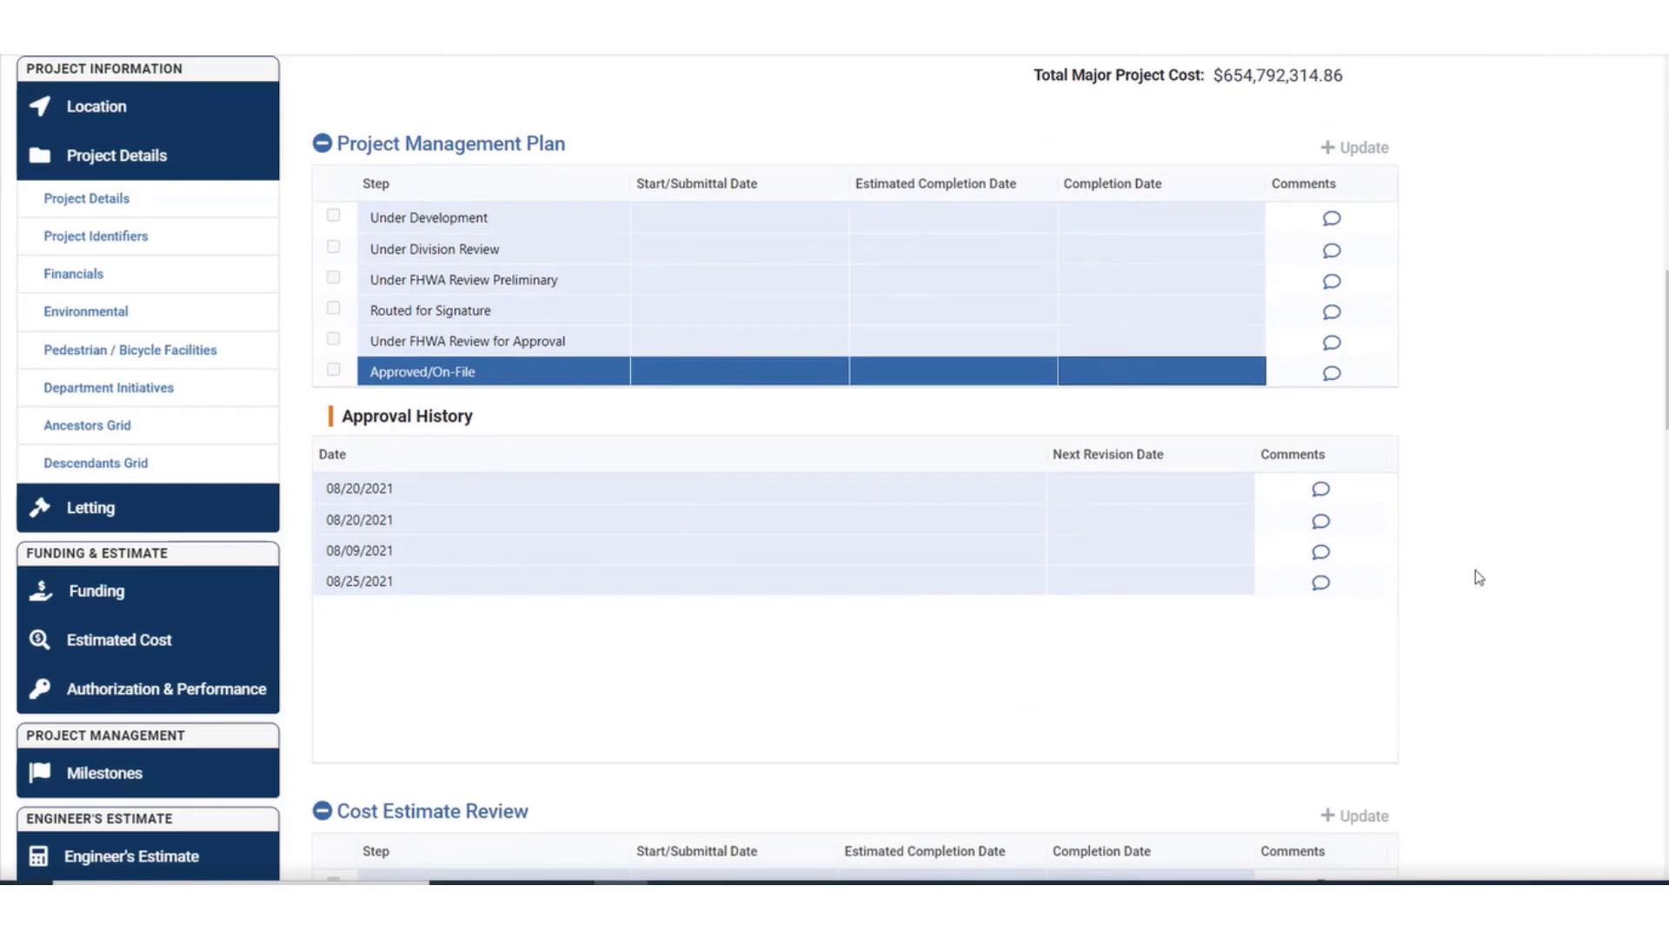
pyautogui.click(1324, 491)
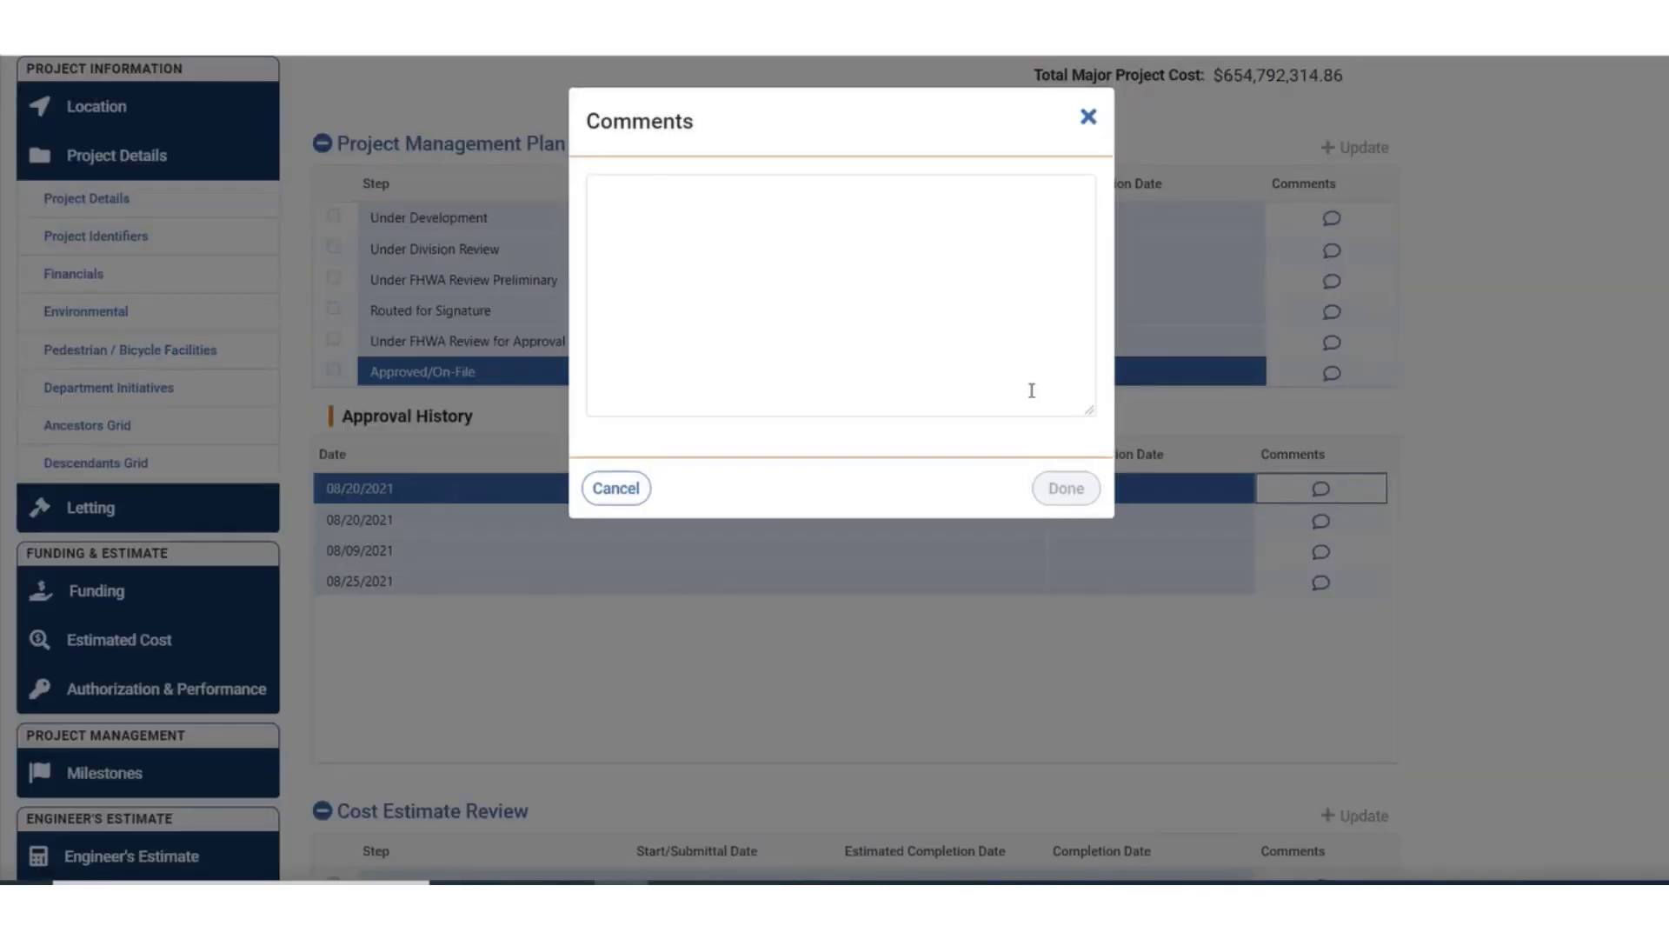
pyautogui.click(1031, 390)
pyautogui.write('Comment')
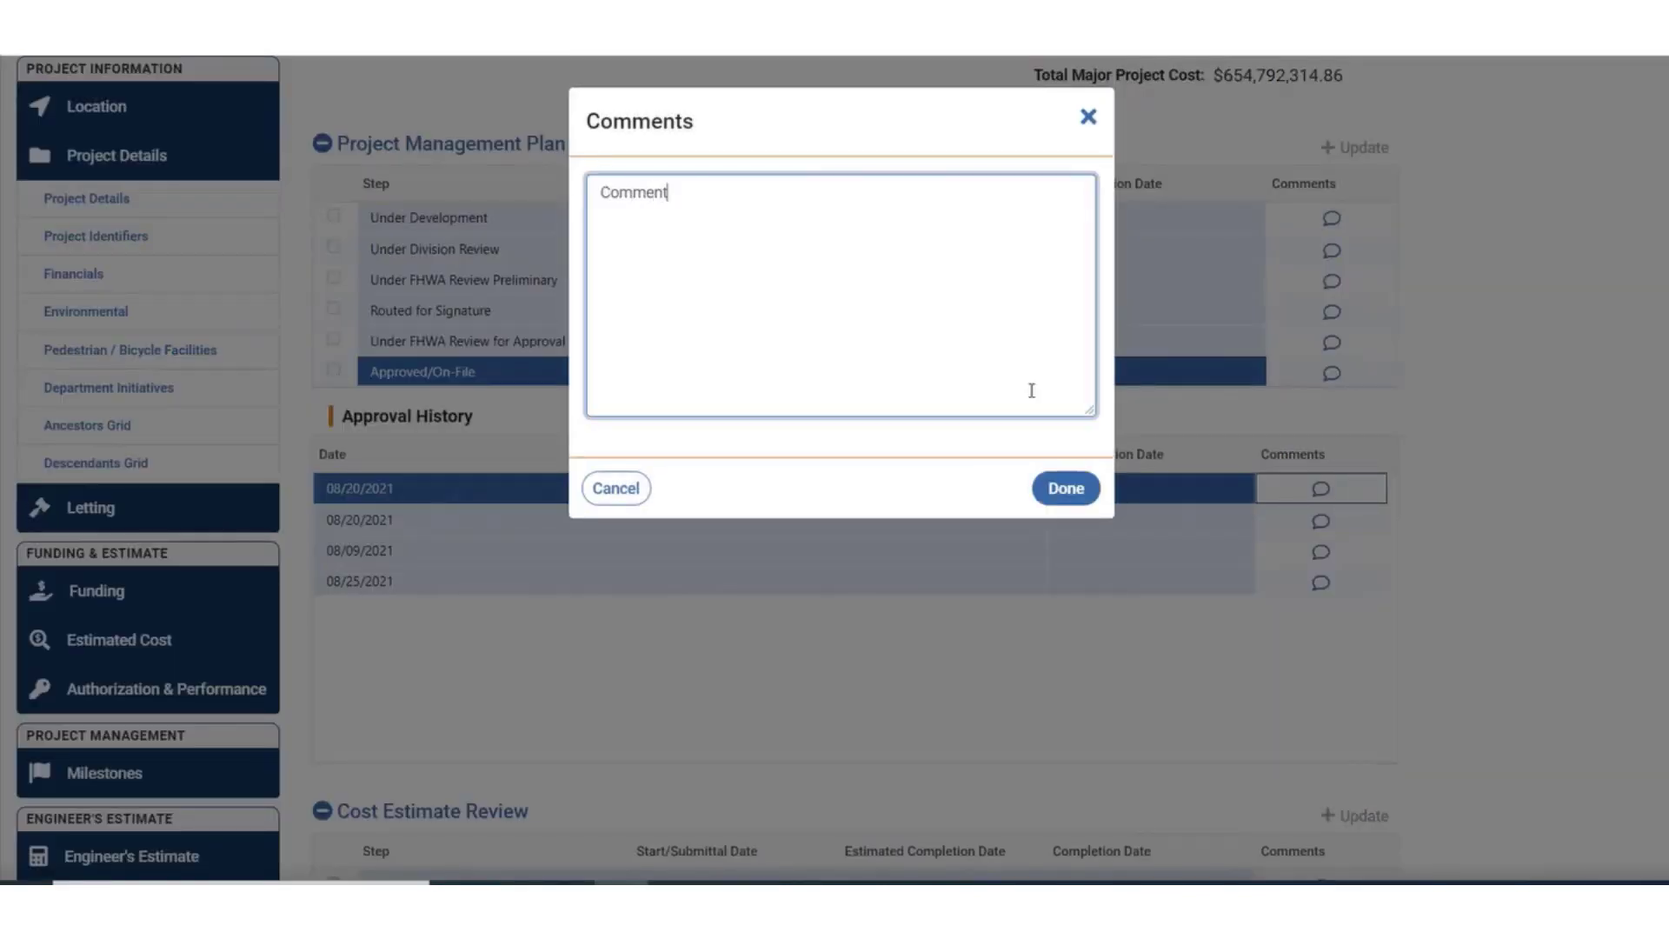
pyautogui.click(1062, 492)
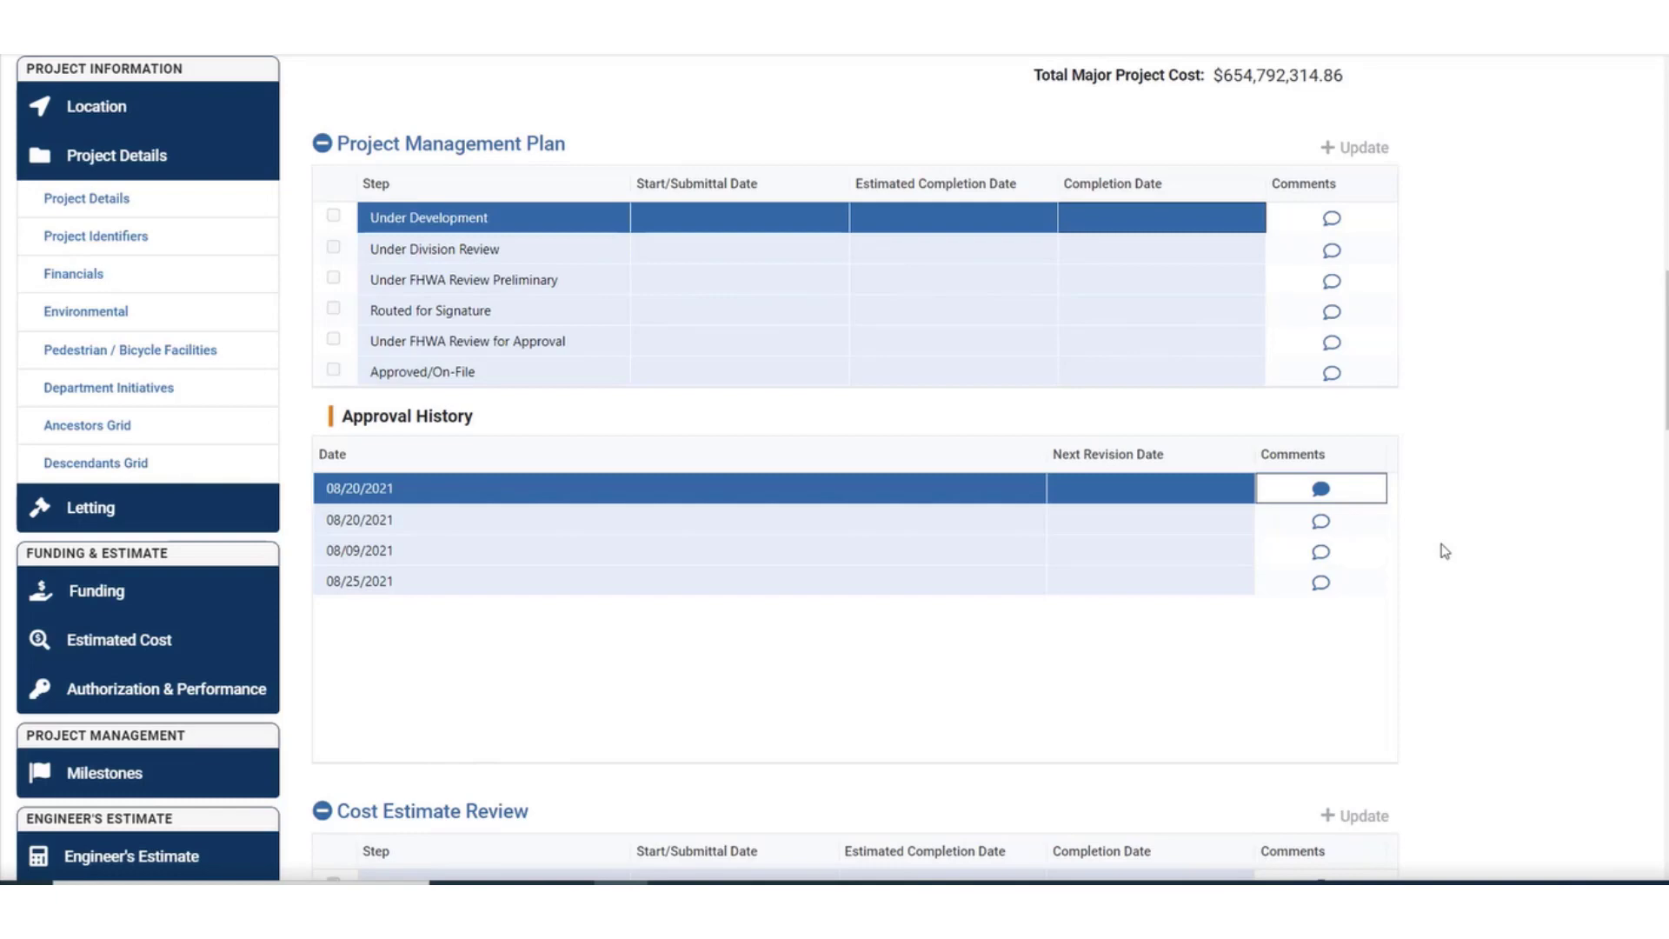
# Examine the steps and approval histories of the Cost Estimate Review, Initial Financial Plan and Financial Plan Annual Update sections
pyautogui.scroll(-1, 1446, 552)
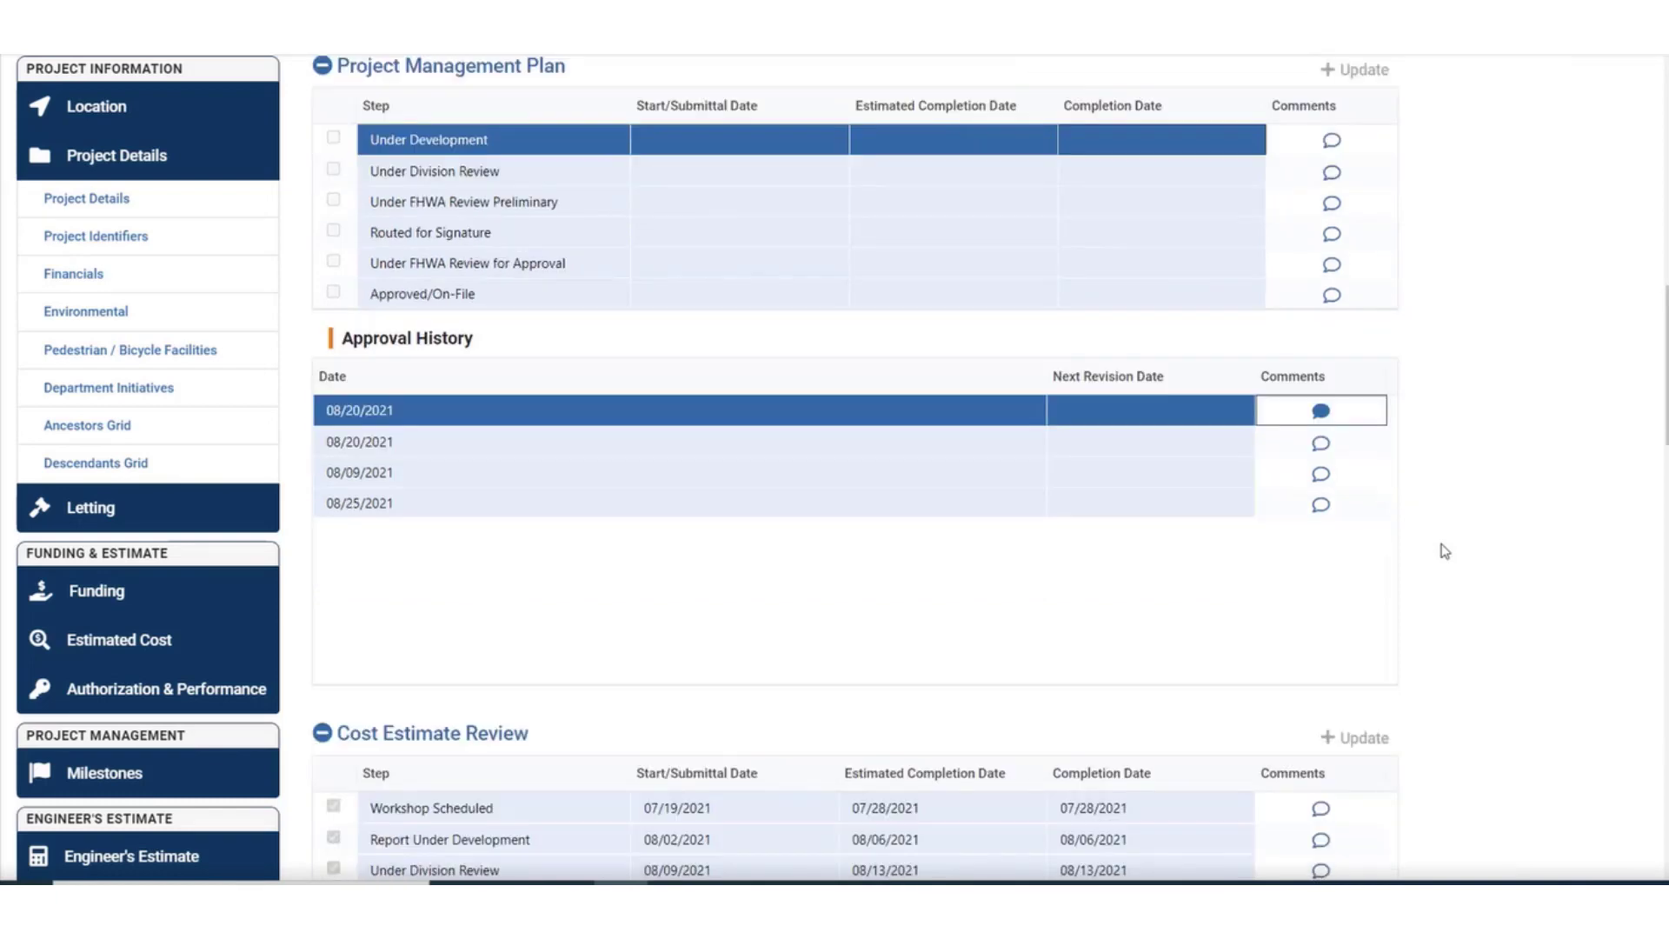
pyautogui.scroll(-1, 1445, 552)
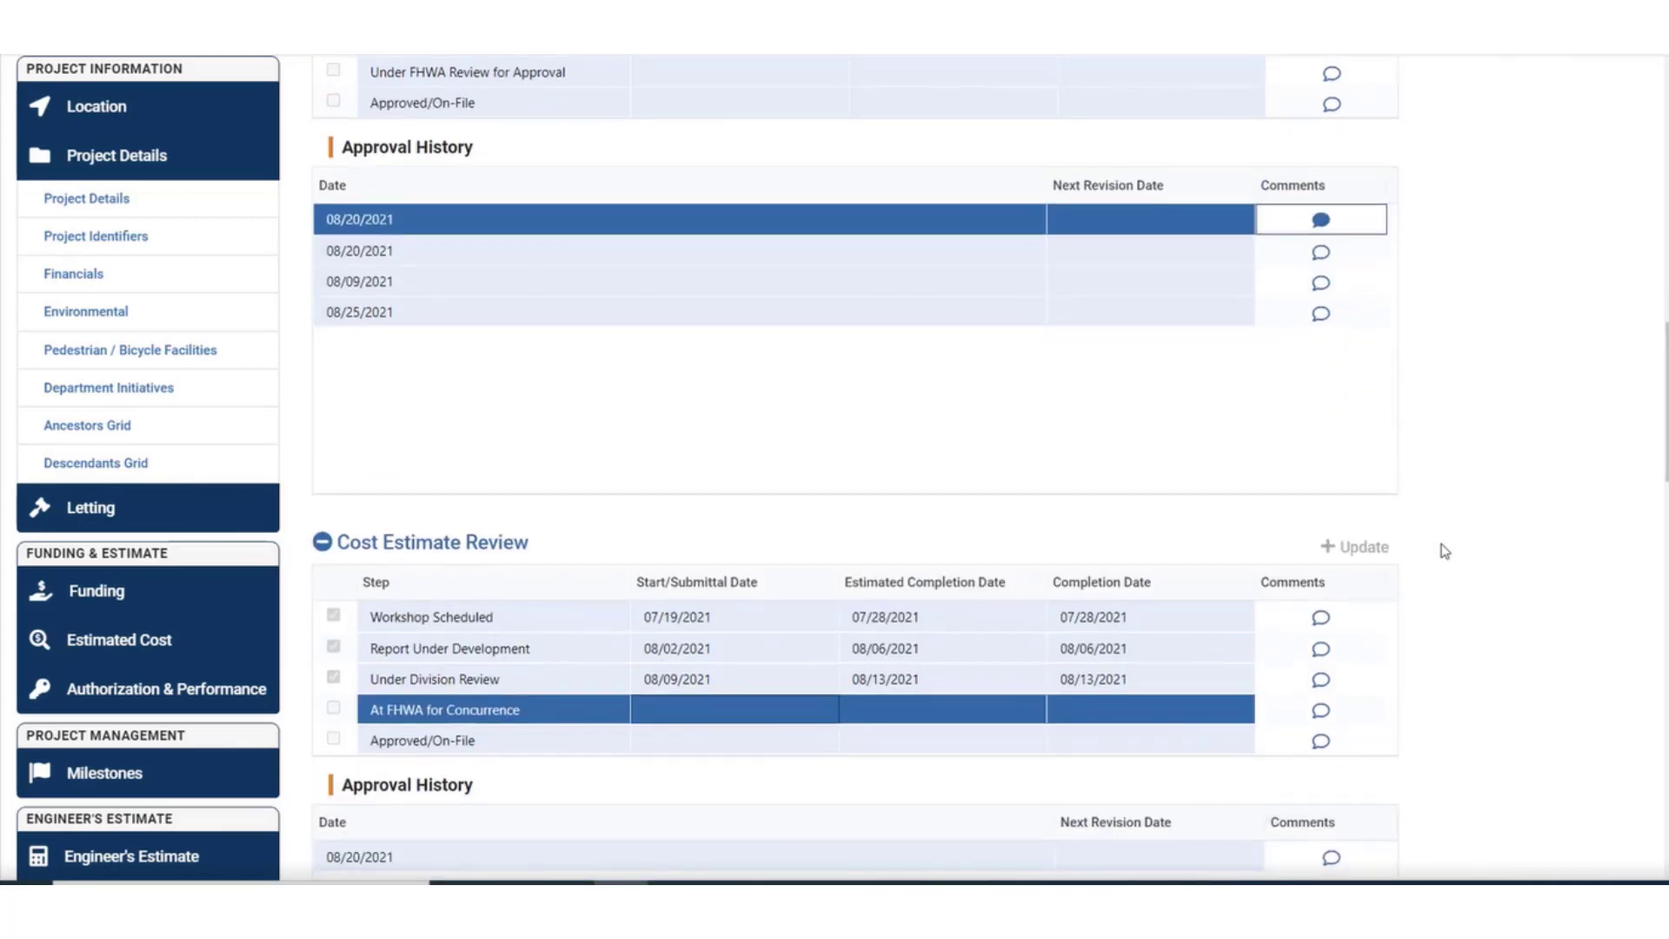
pyautogui.scroll(-1, 1445, 551)
pyautogui.scroll(-1, 1445, 551)
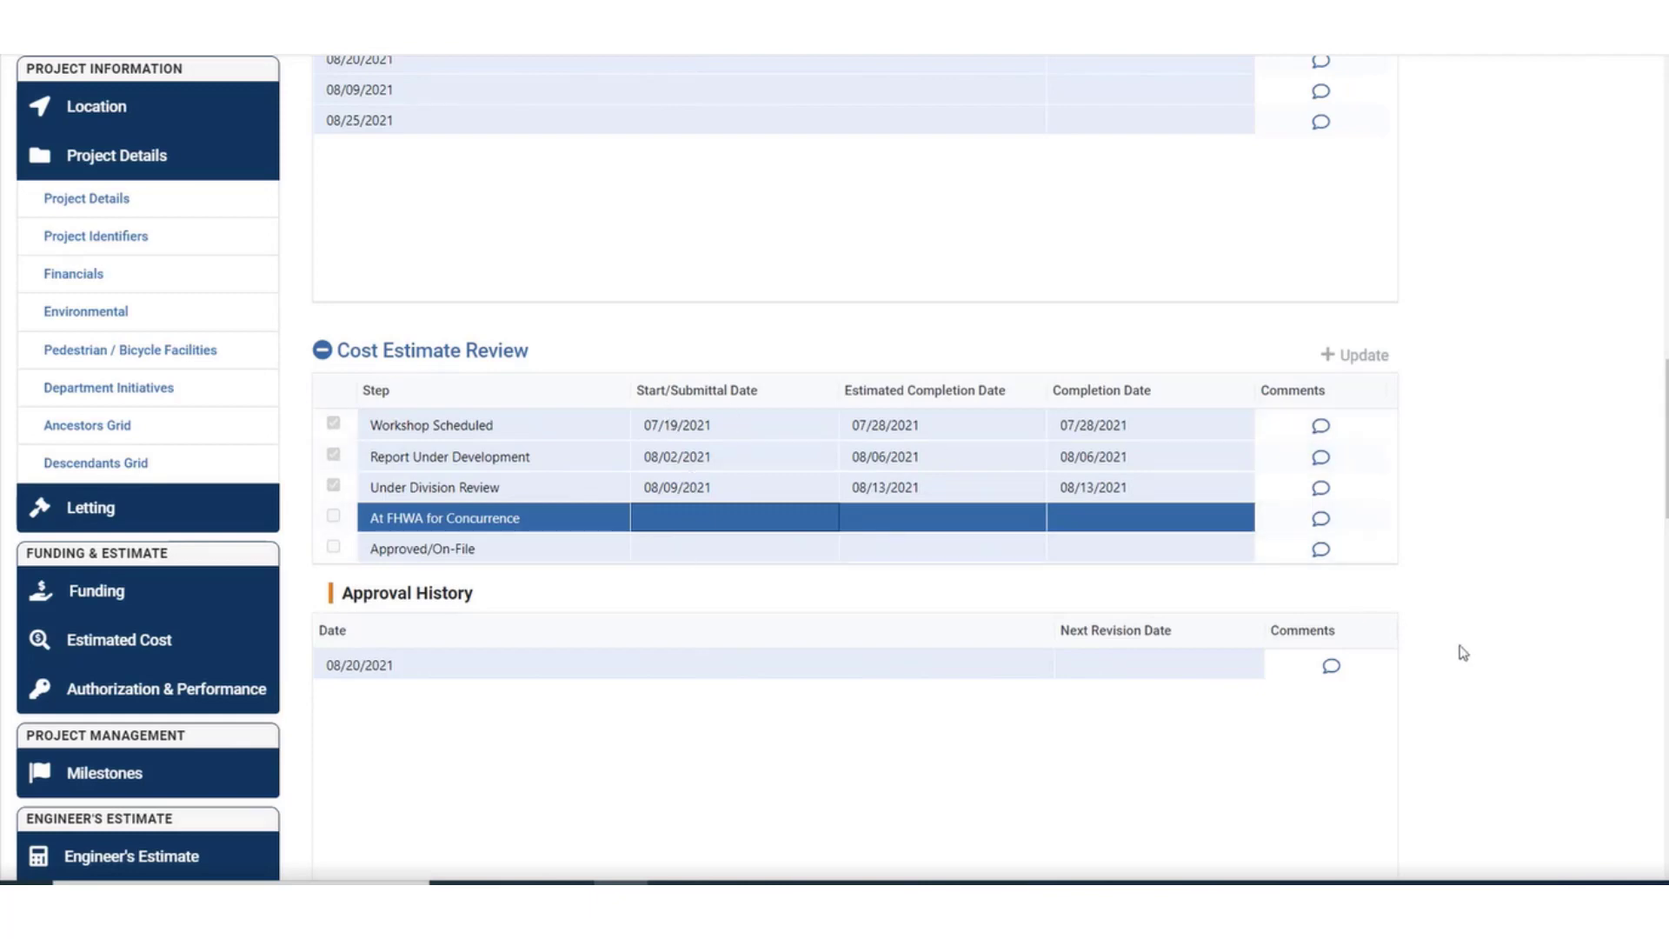
pyautogui.scroll(-7, 1463, 653)
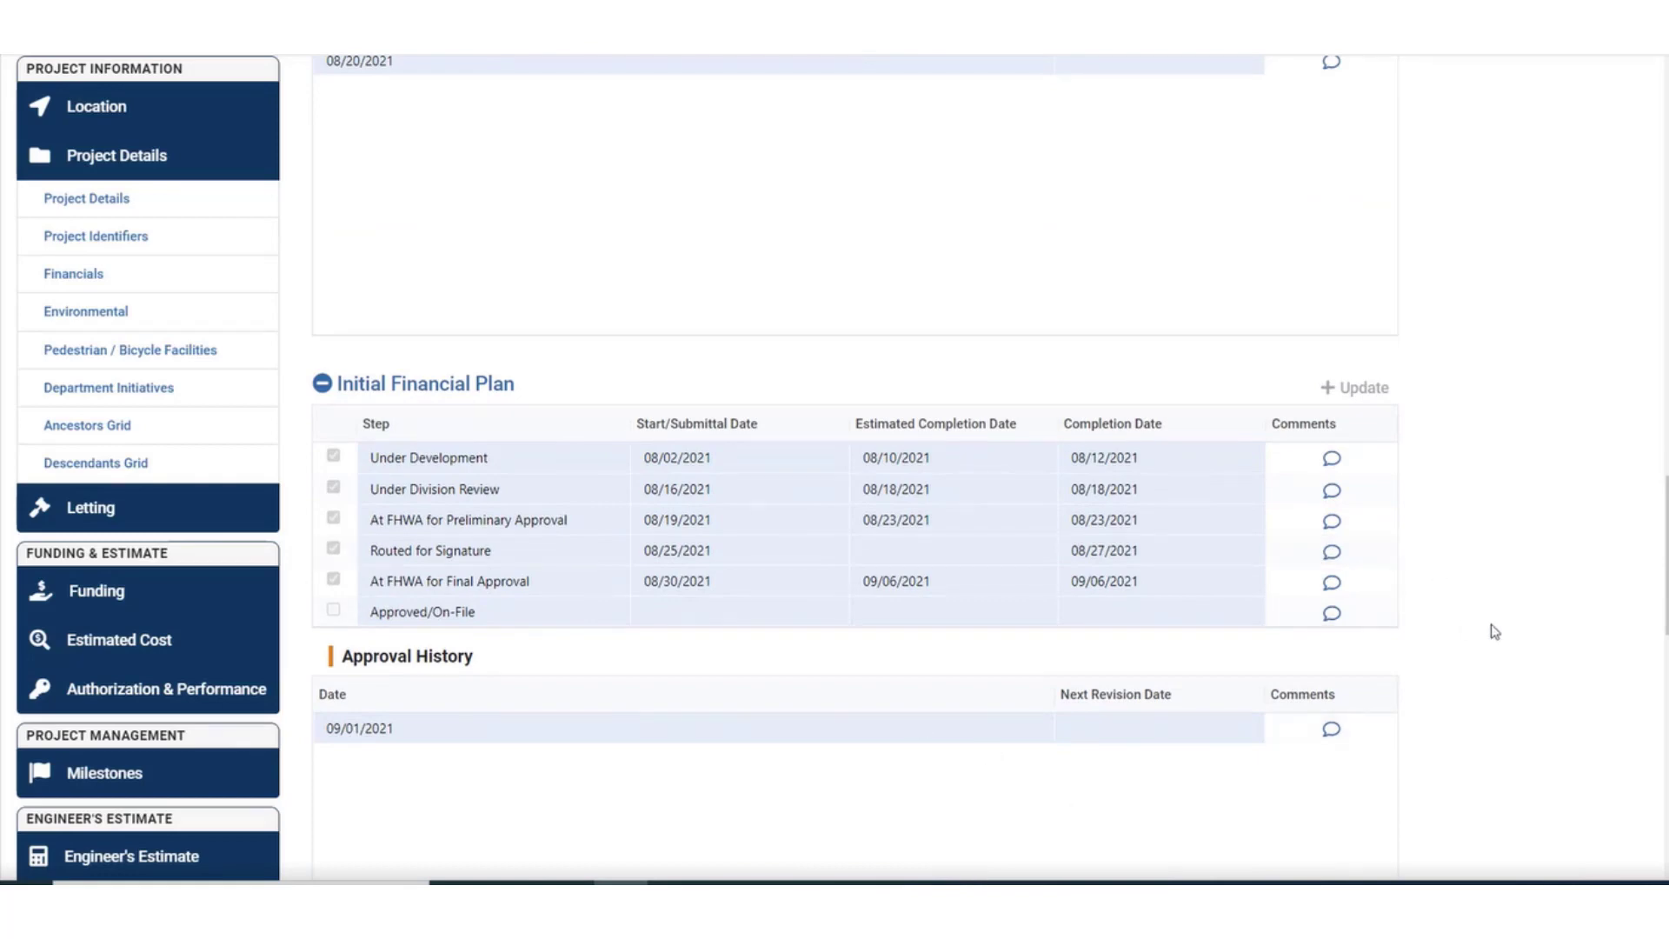
pyautogui.scroll(-2, 1478, 609)
pyautogui.scroll(-8, 1490, 632)
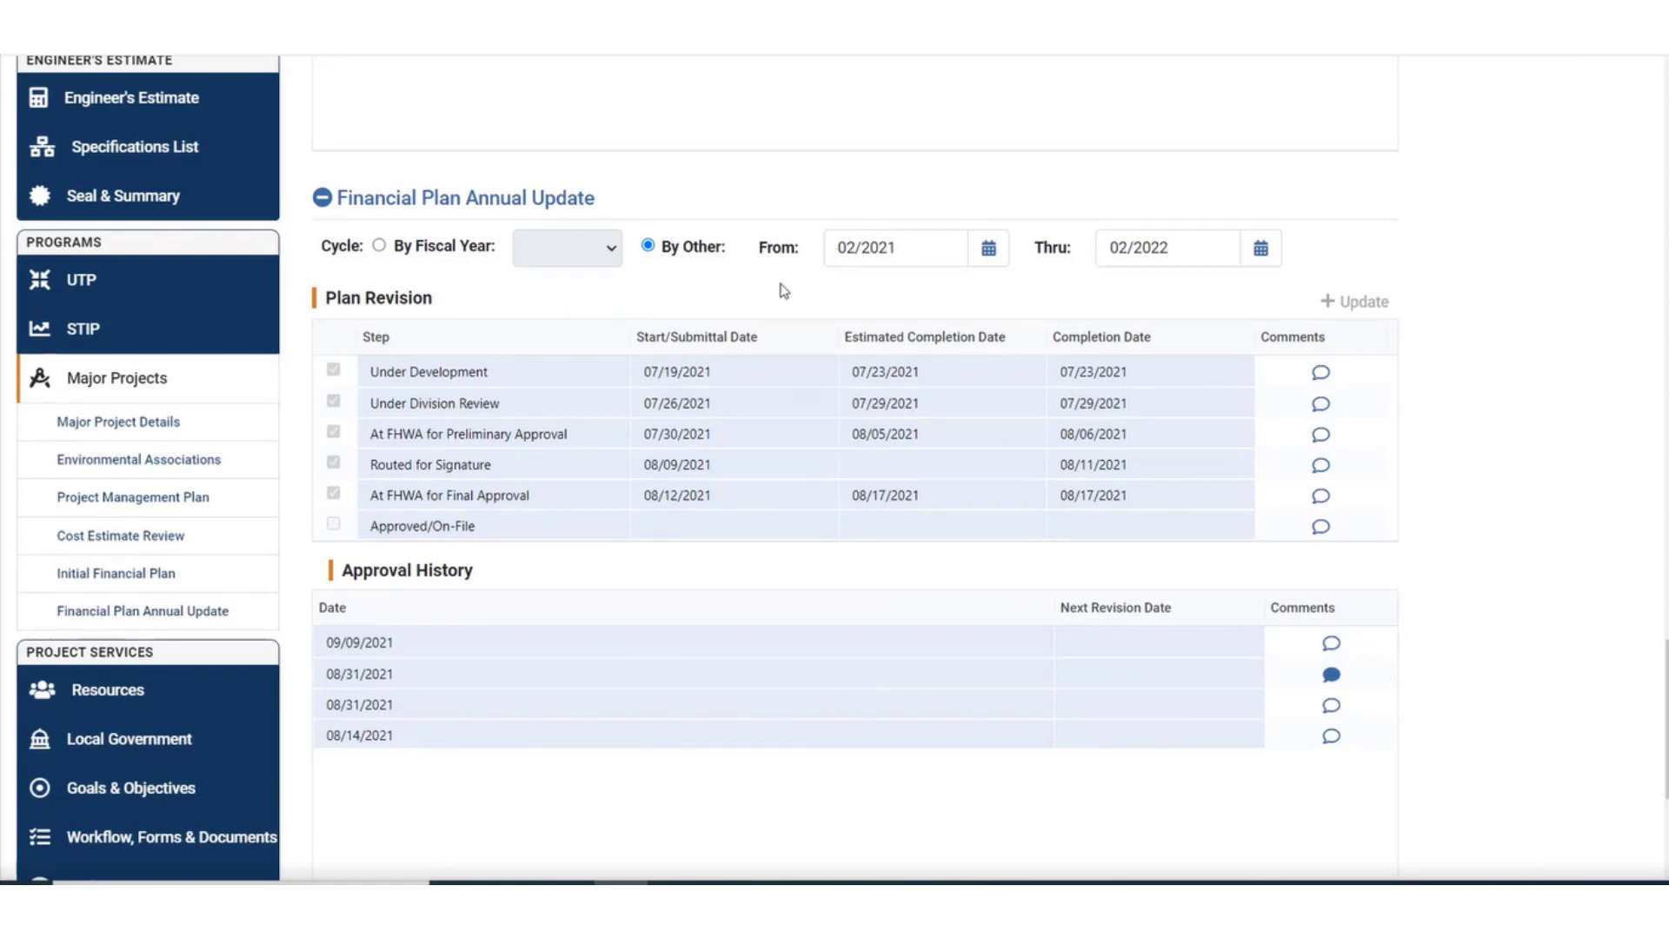
# Check the fiscal year choices for the Financial Plan Annual Update cycle, and set the cycle to By Other from 03/2021 thru 03/2022
pyautogui.click(379, 246)
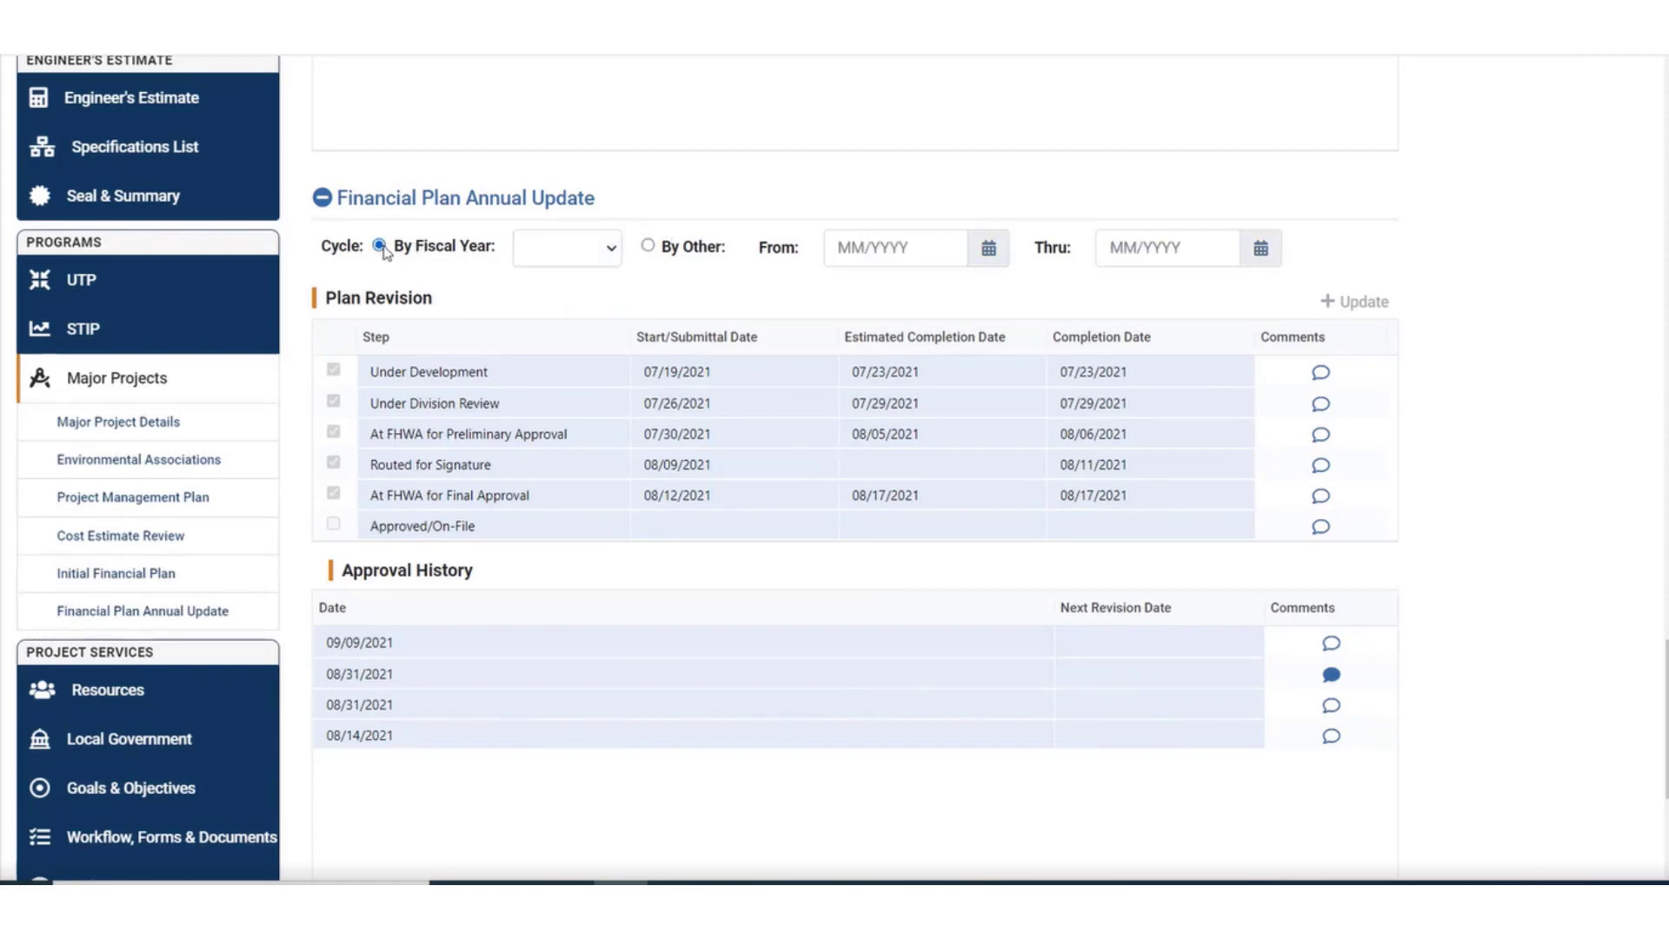
pyautogui.click(574, 253)
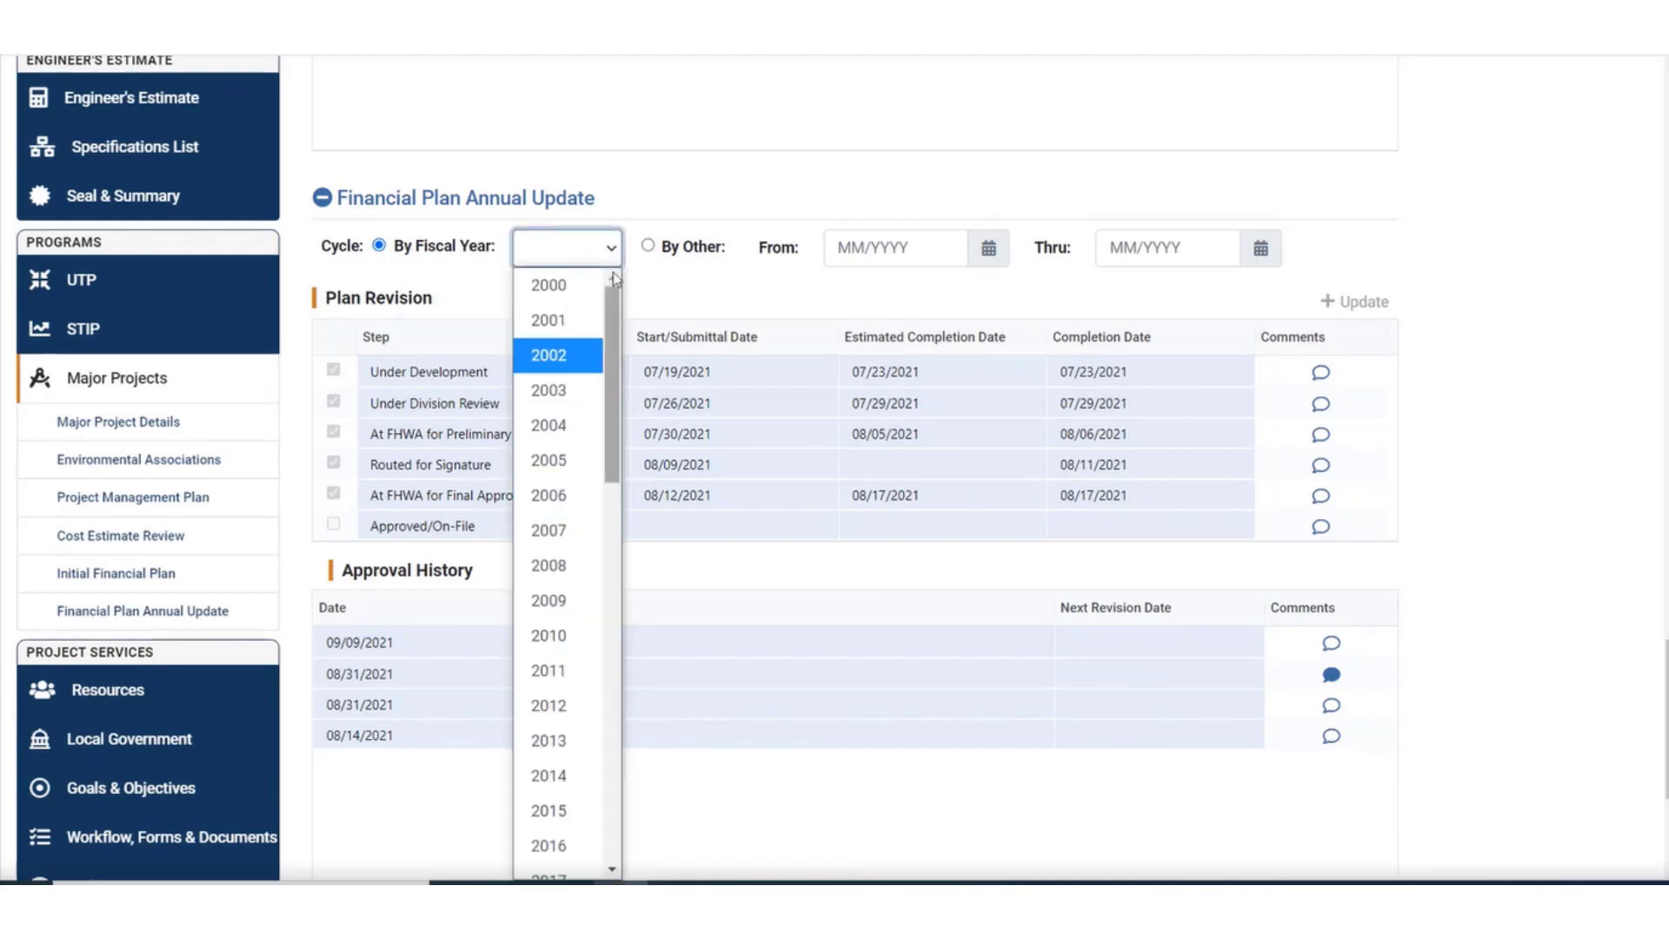
pyautogui.click(648, 248)
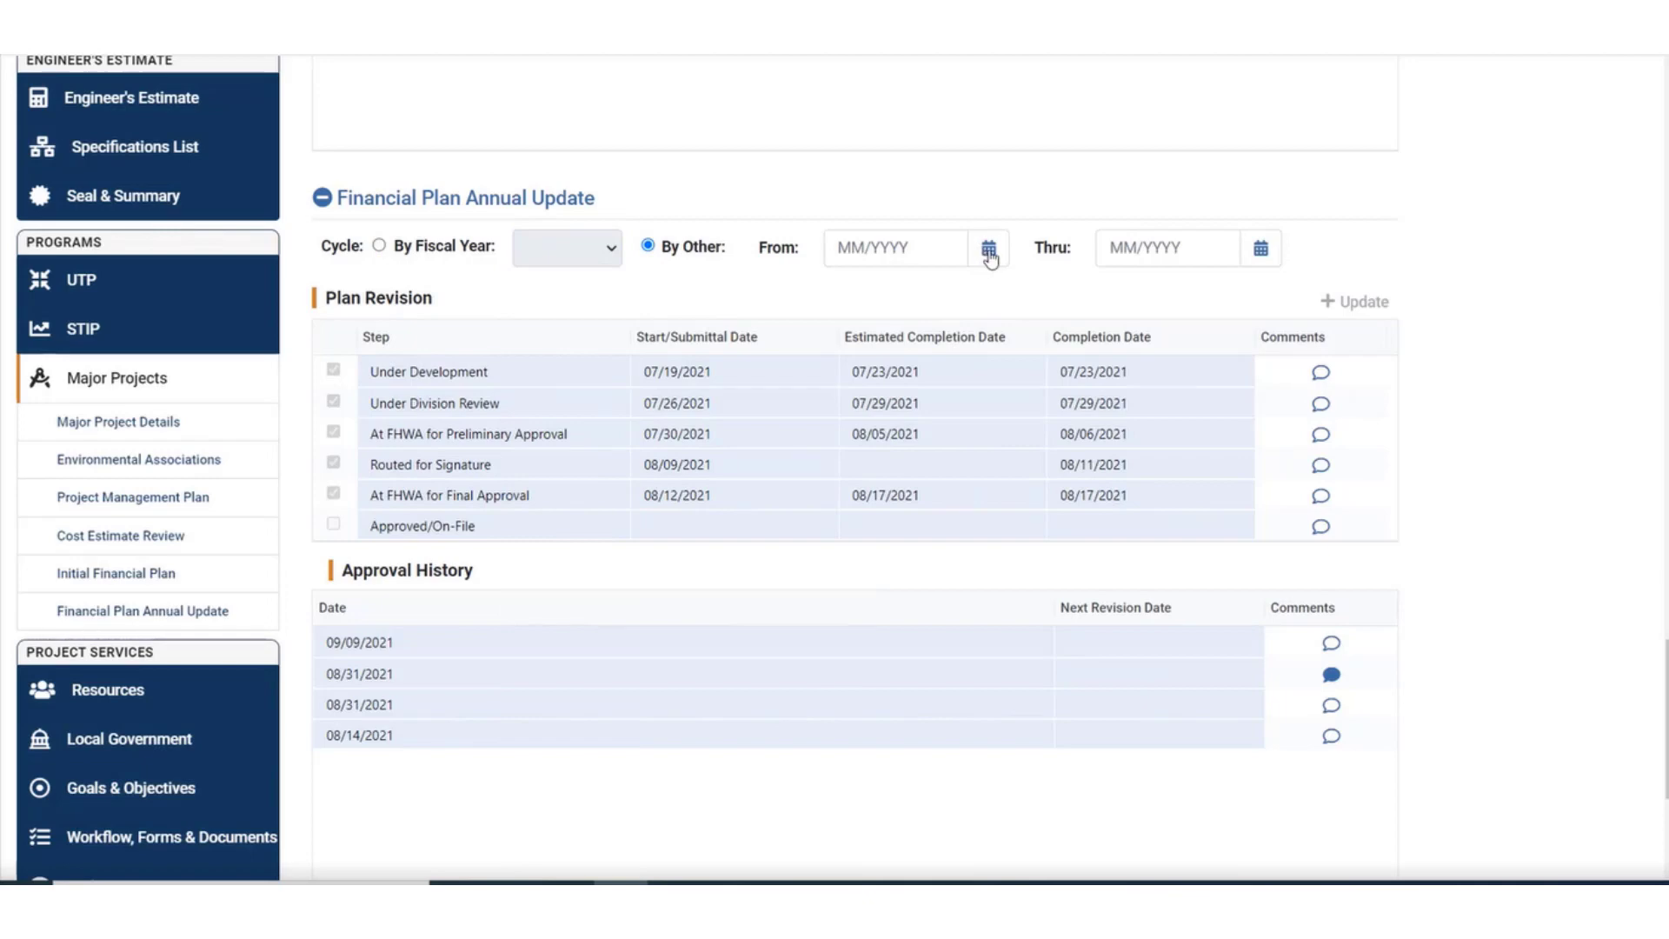
pyautogui.click(989, 250)
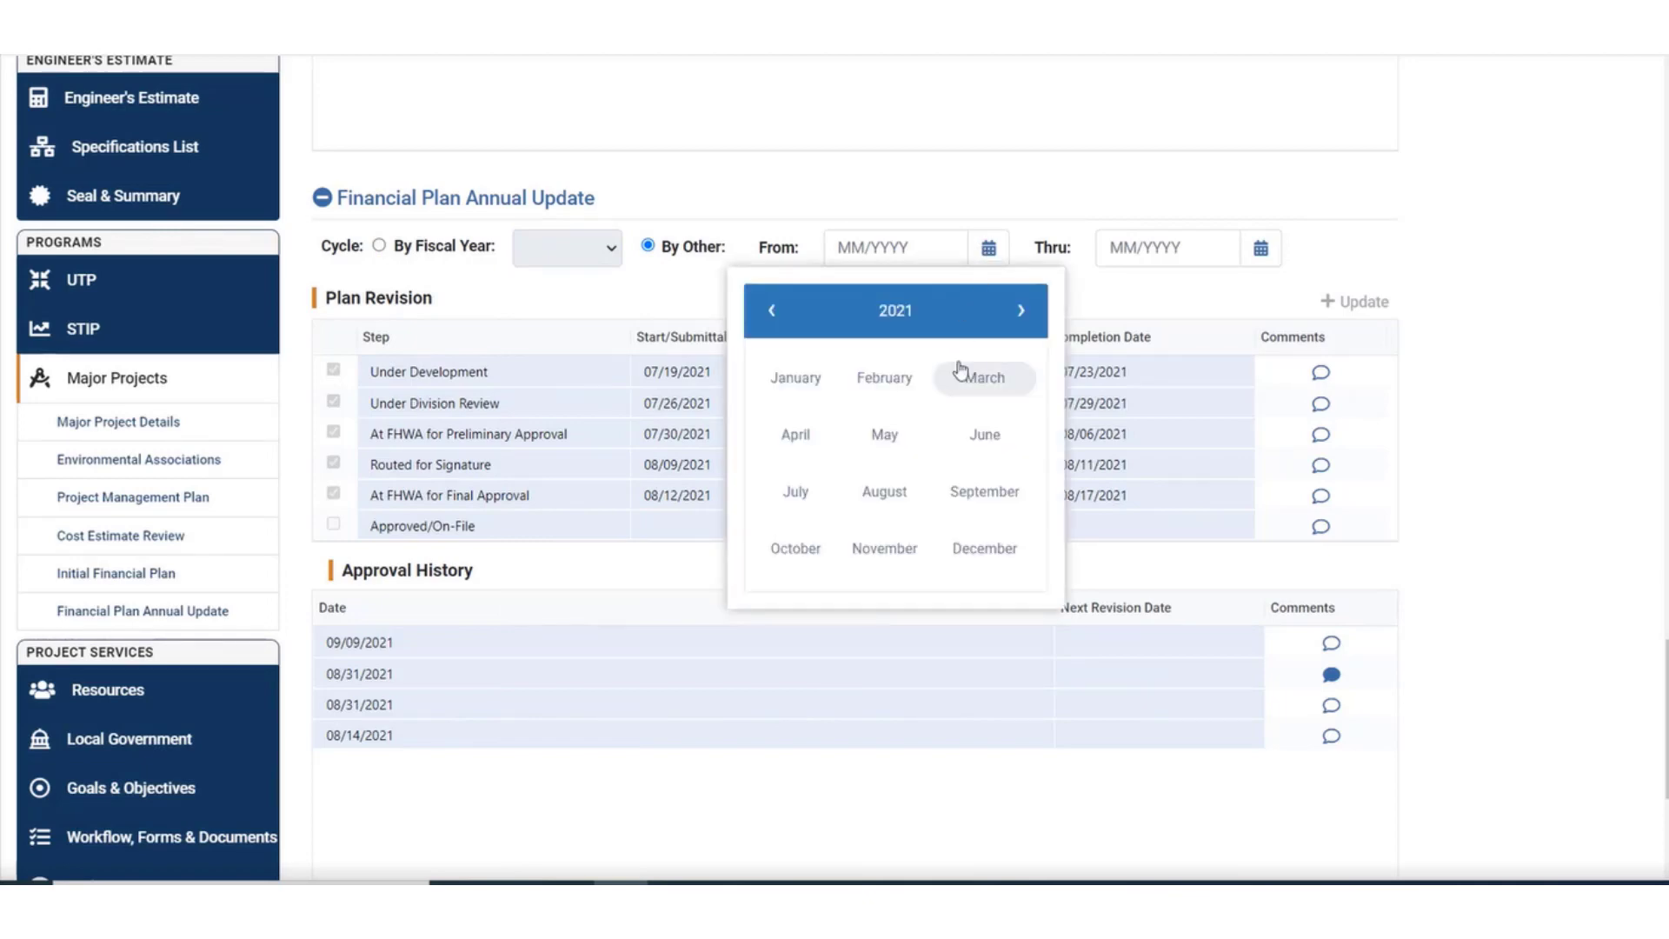
pyautogui.click(982, 377)
pyautogui.click(1261, 250)
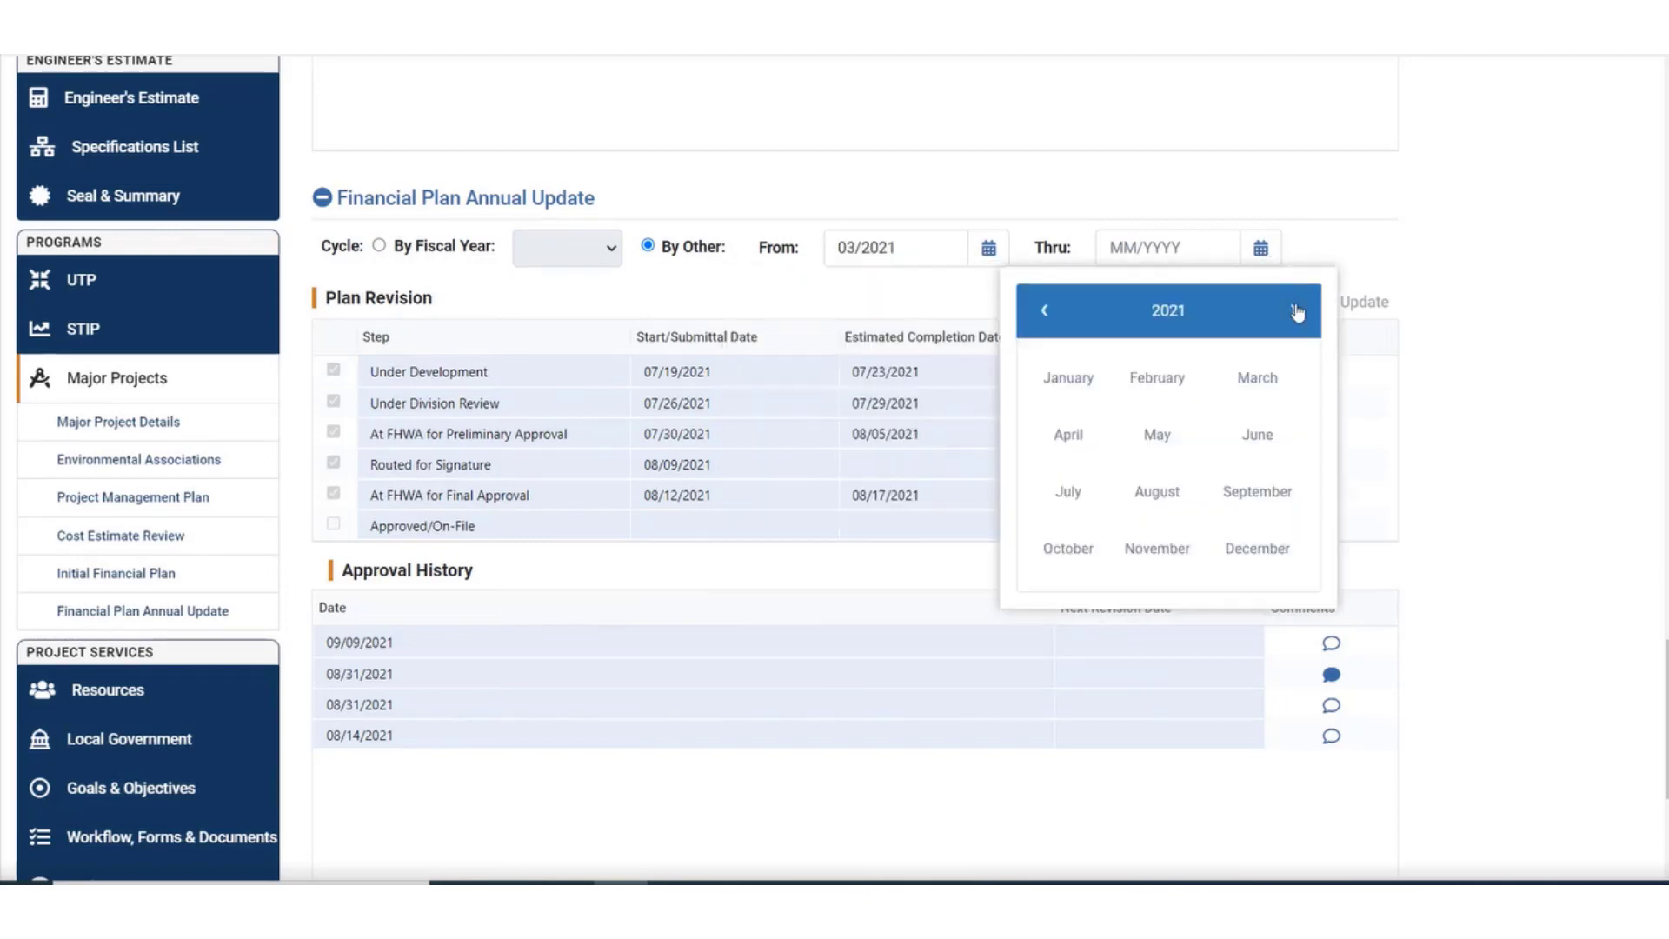
pyautogui.click(1296, 315)
pyautogui.click(1272, 378)
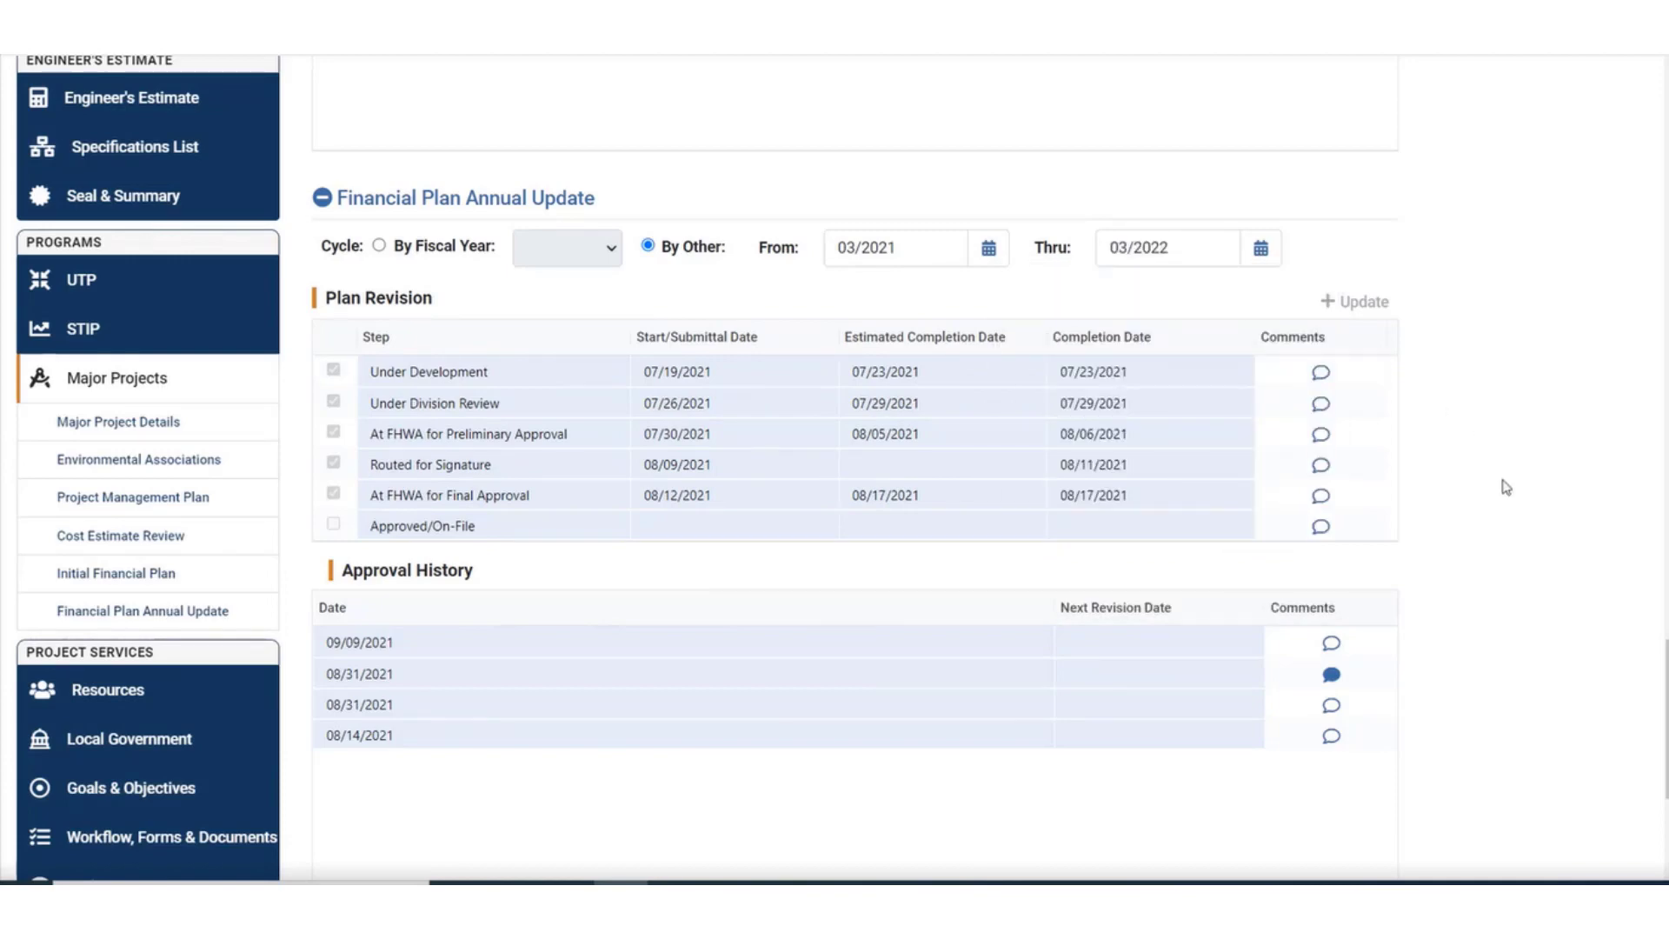
pyautogui.scroll(-3, 1506, 485)
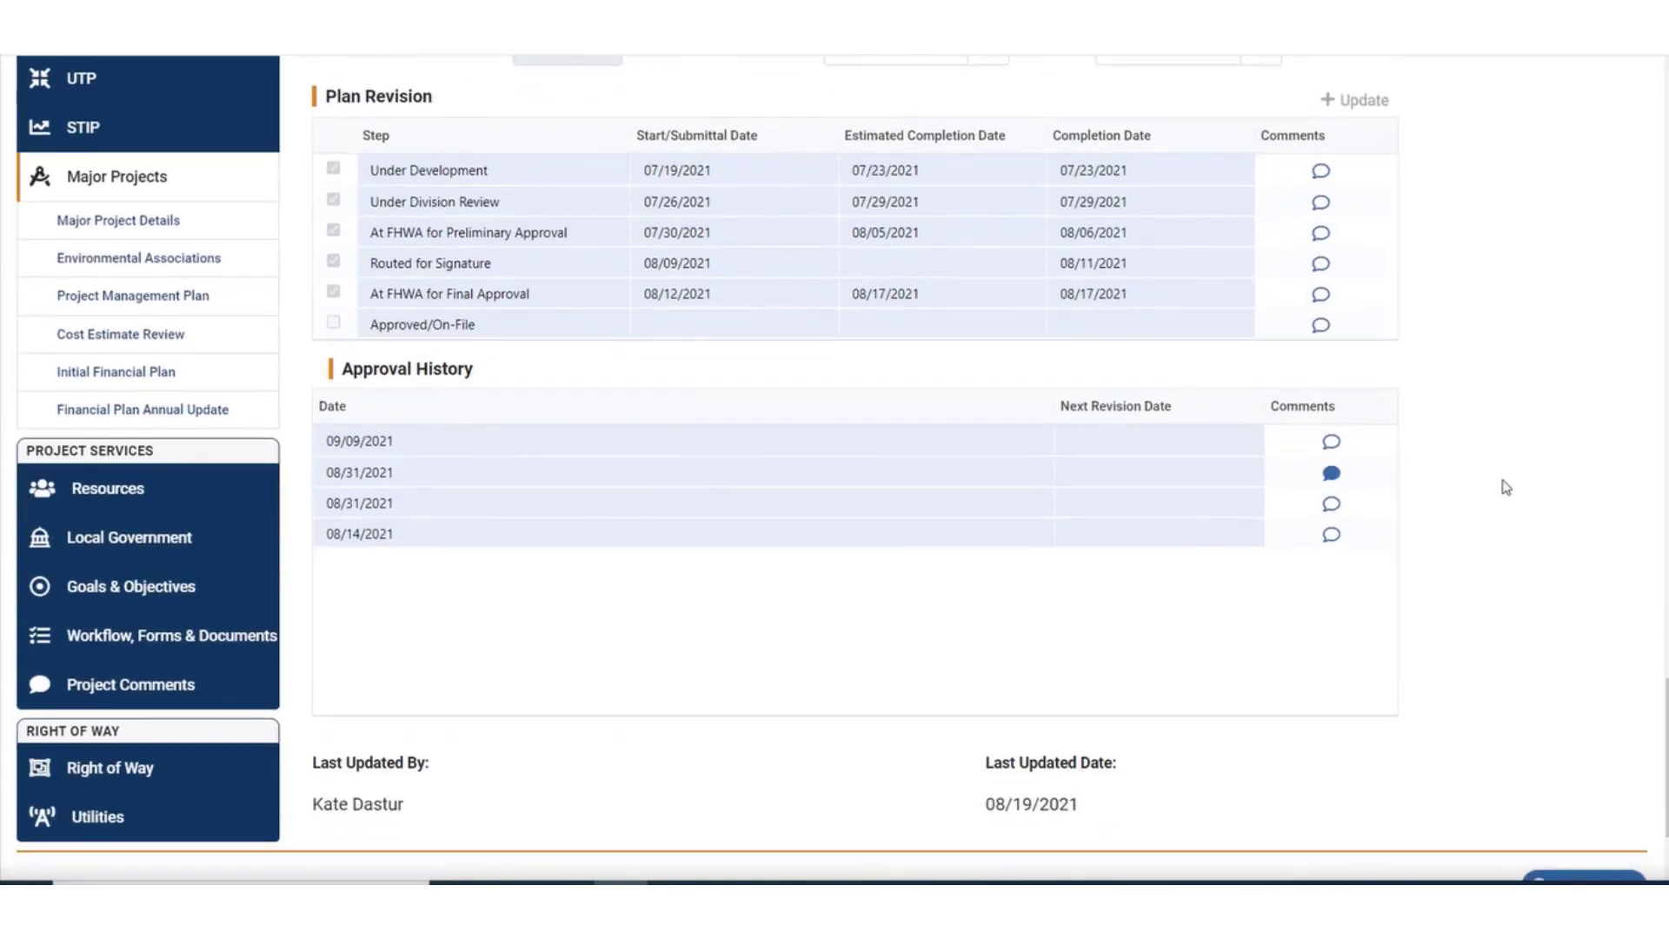